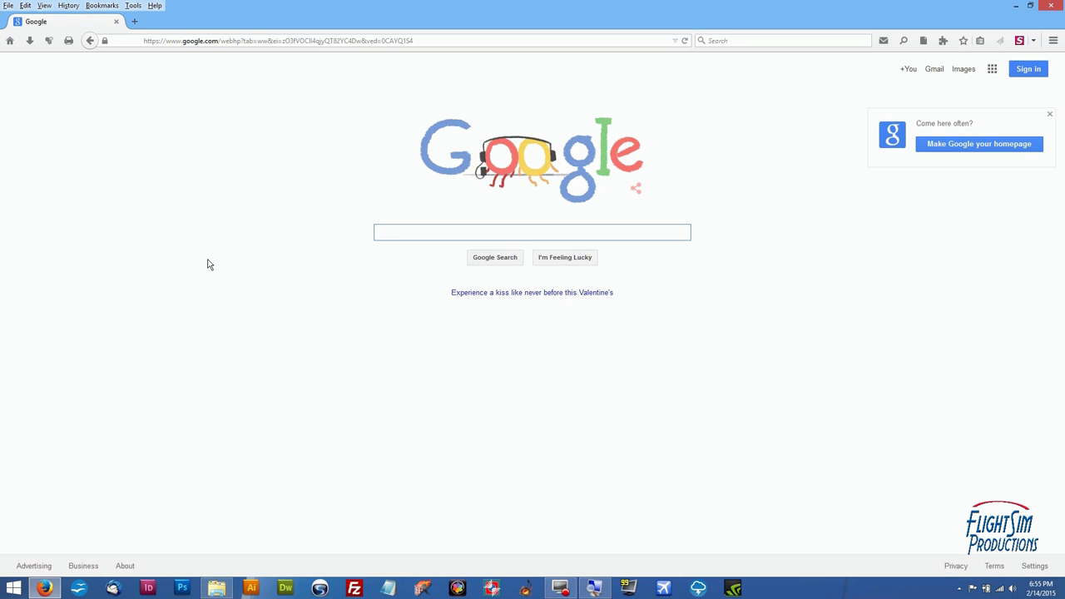
# Search for "ifly 737 repaints", open the Flight1 library's Aircraft Repaints page and go to the FSX iFly Official Repaints category.
pyautogui.write('ifly 737 repaints')
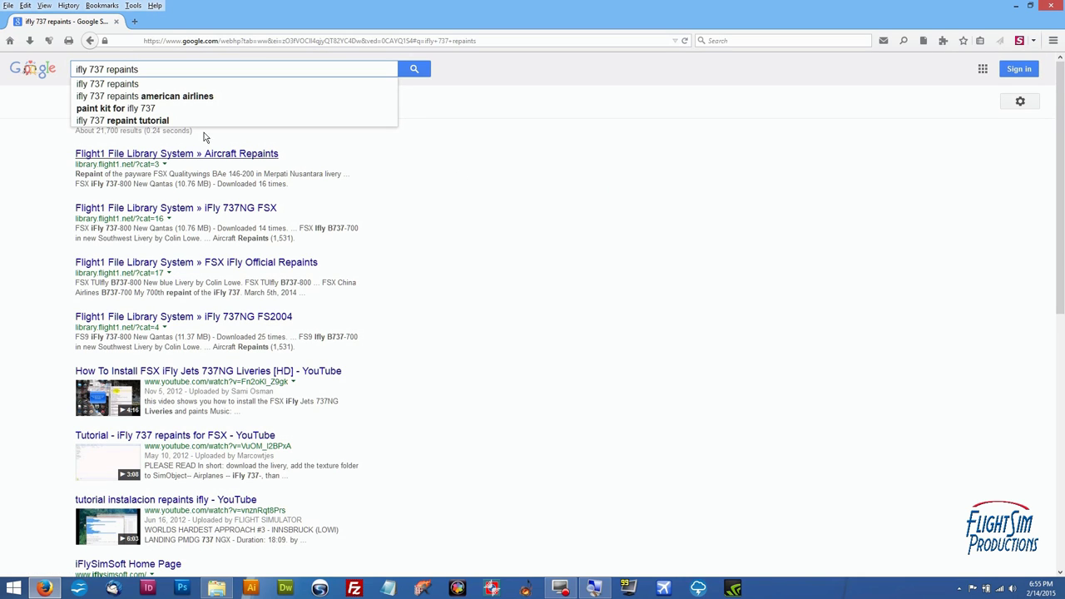
pyautogui.click(195, 156)
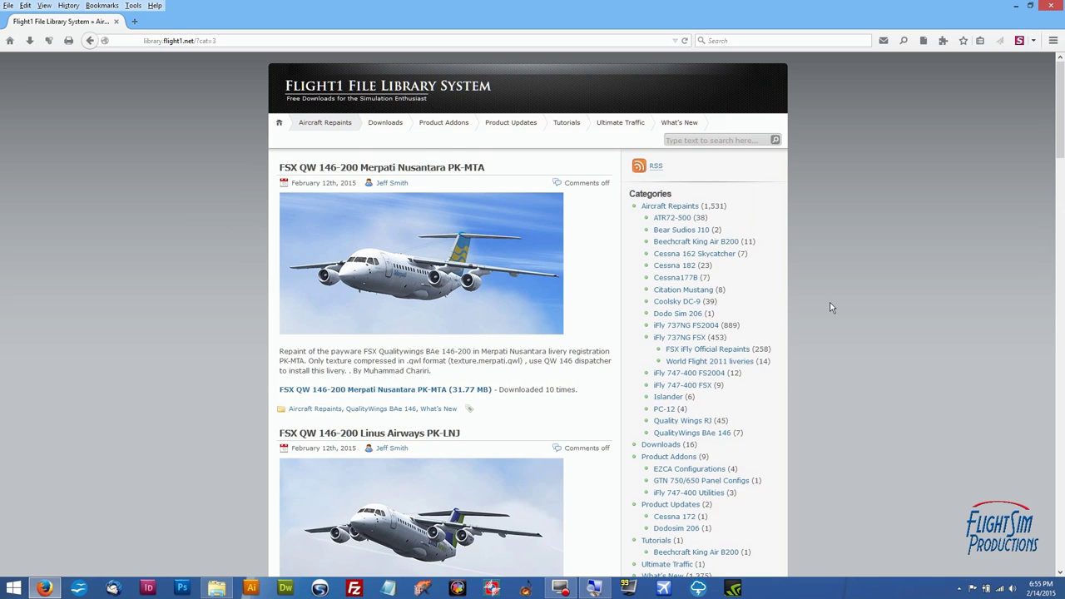
pyautogui.scroll(-1, 823, 307)
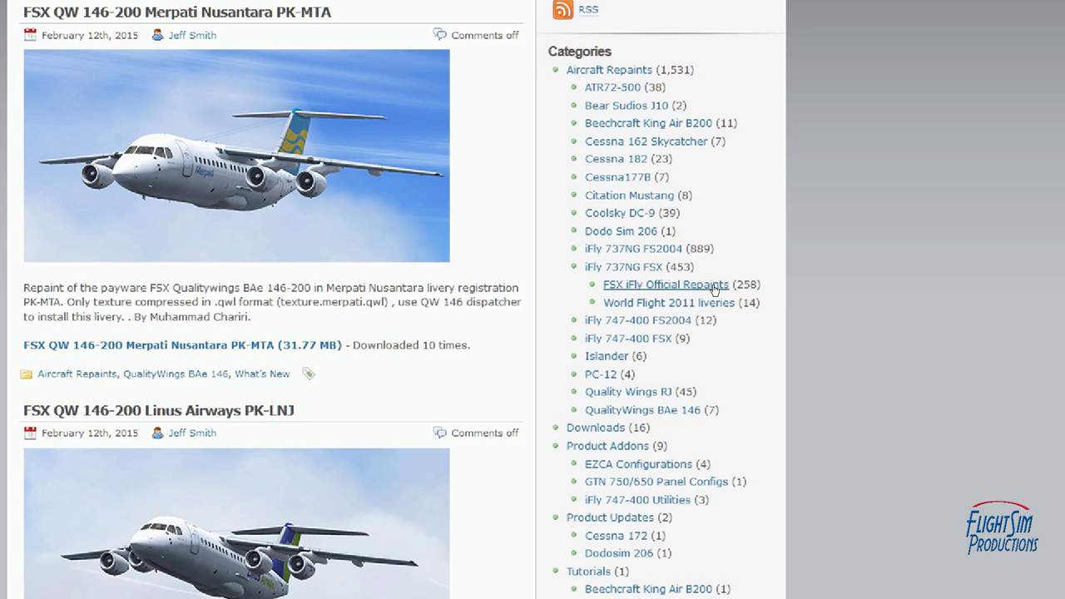
pyautogui.click(714, 286)
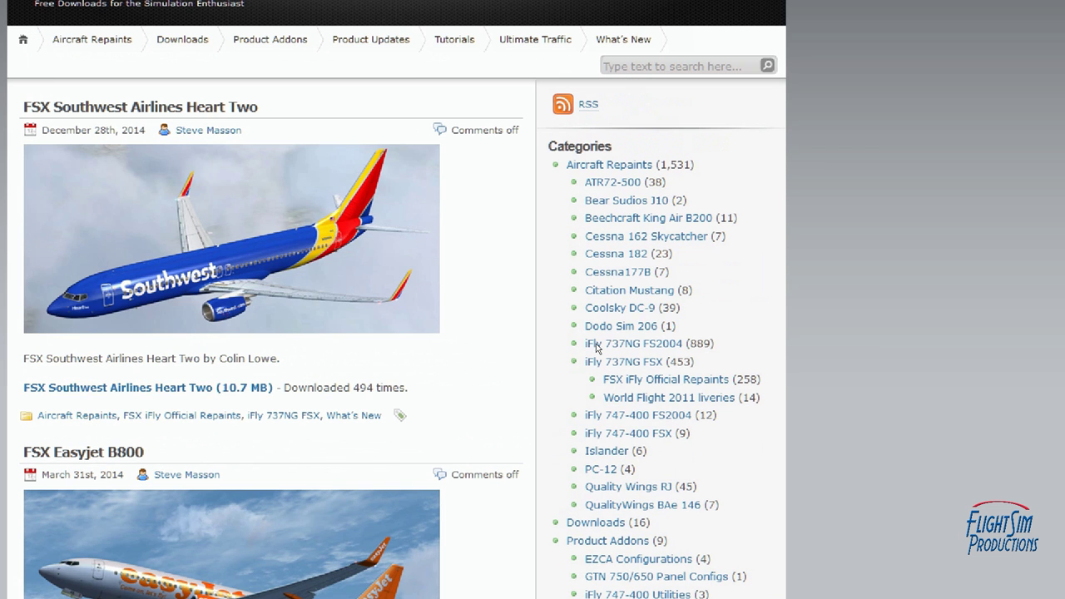
# Download and save the FSX Easyjet B800 repaint as FSX EASYJET B800.zip, and close the browser.
pyautogui.scroll(-3, 334, 332)
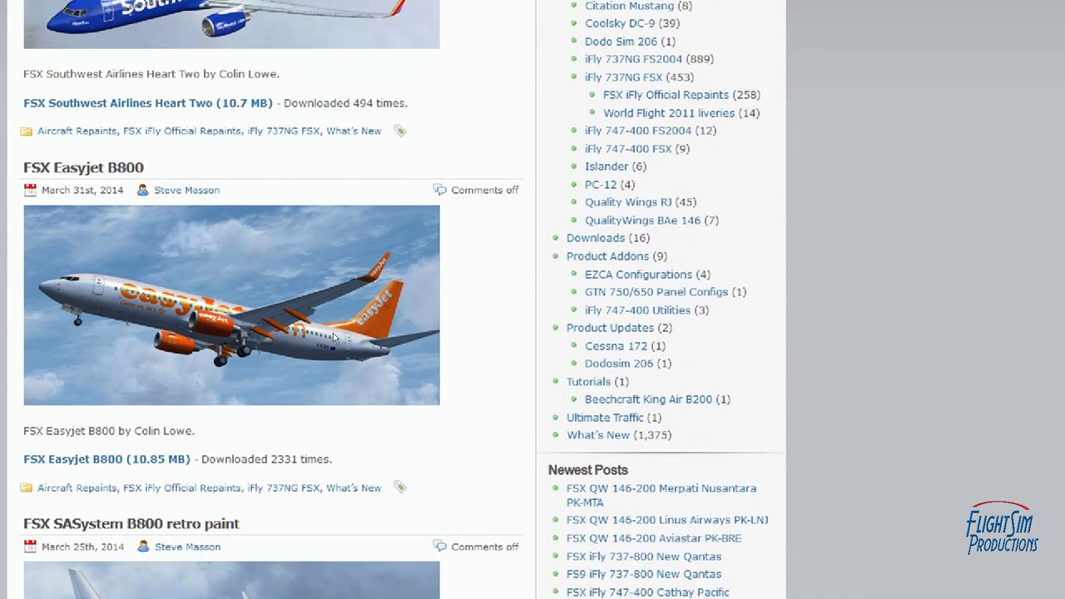
pyautogui.scroll(3, 332, 336)
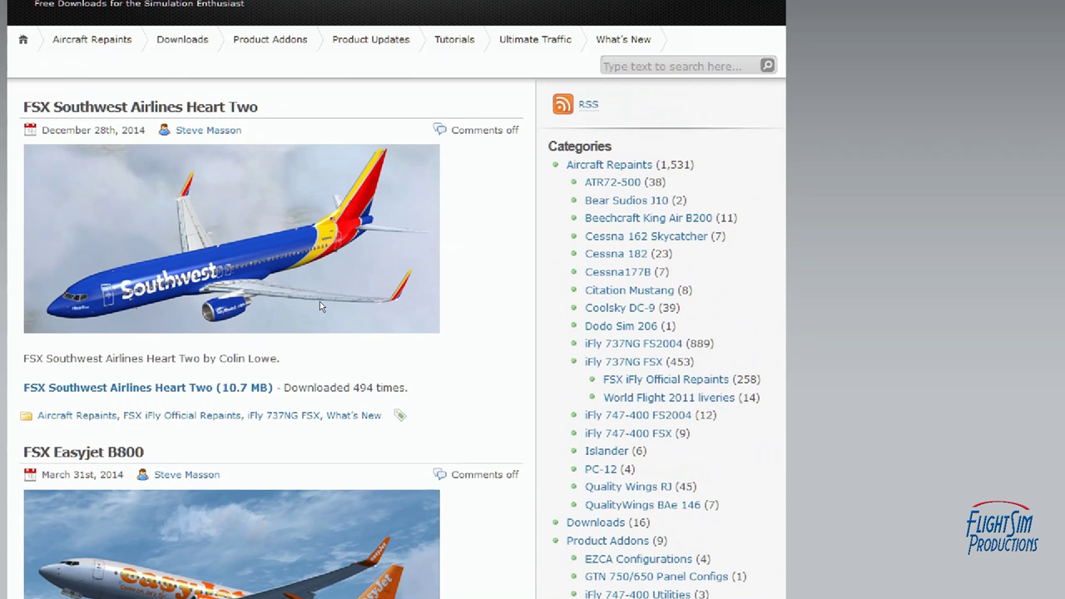
pyautogui.scroll(-3, 341, 299)
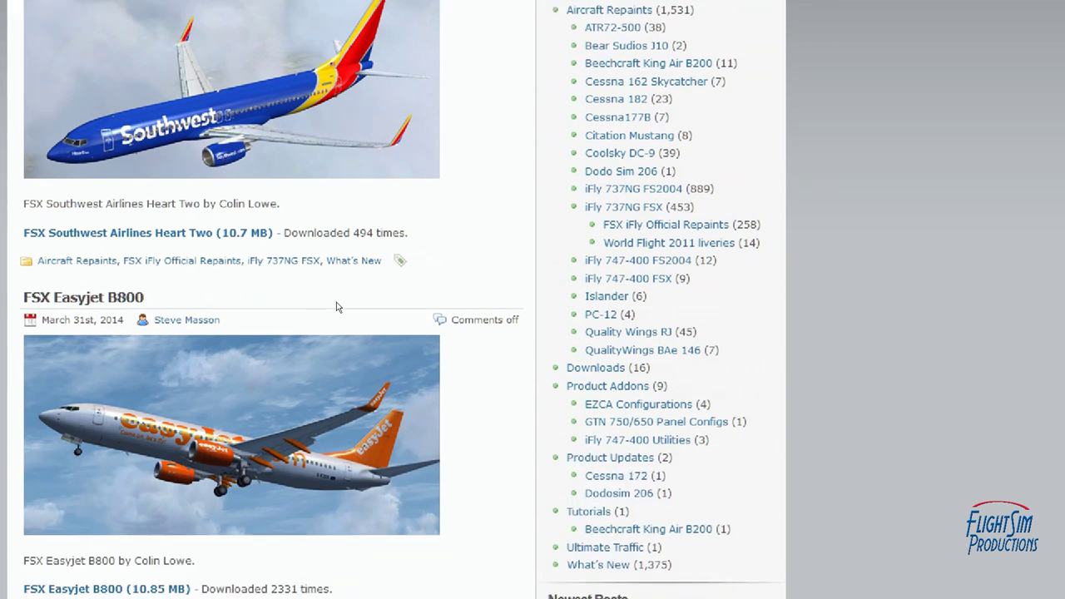
pyautogui.scroll(-1, 389, 370)
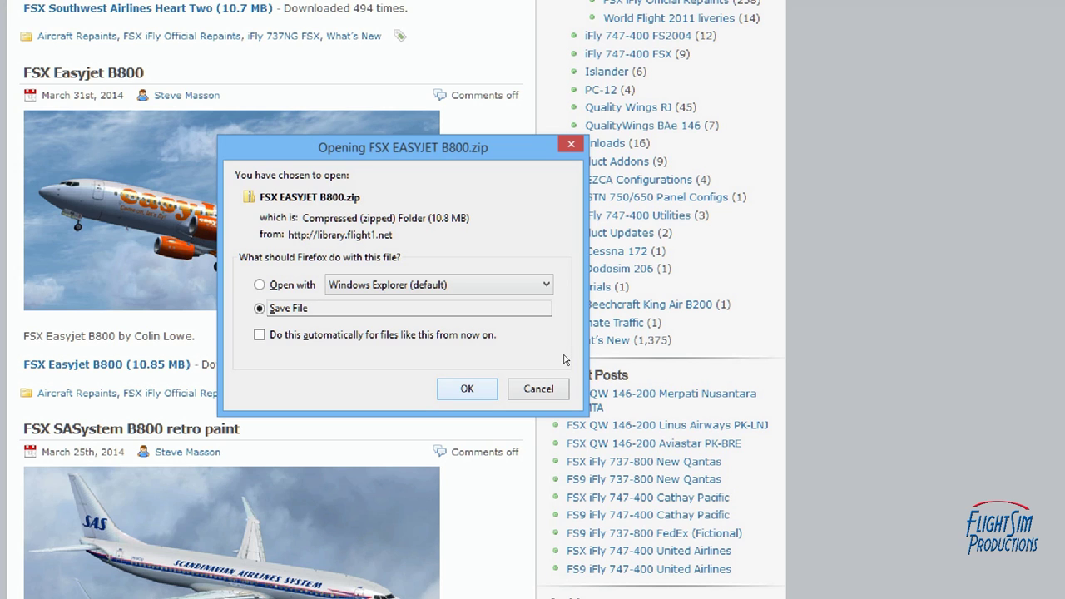
pyautogui.press('Return')
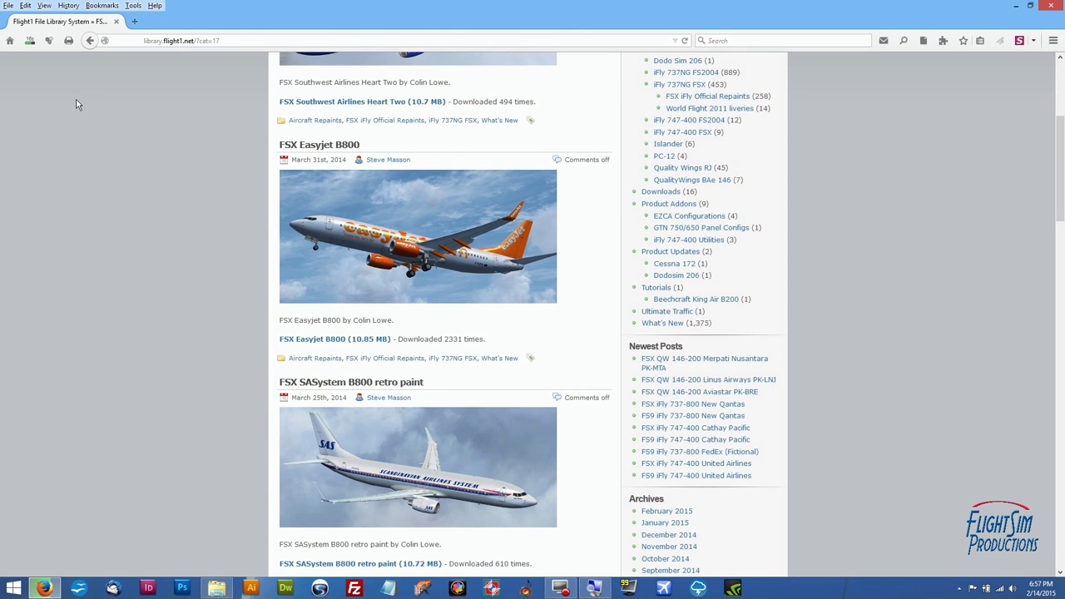
pyautogui.scroll(-5, 347, 239)
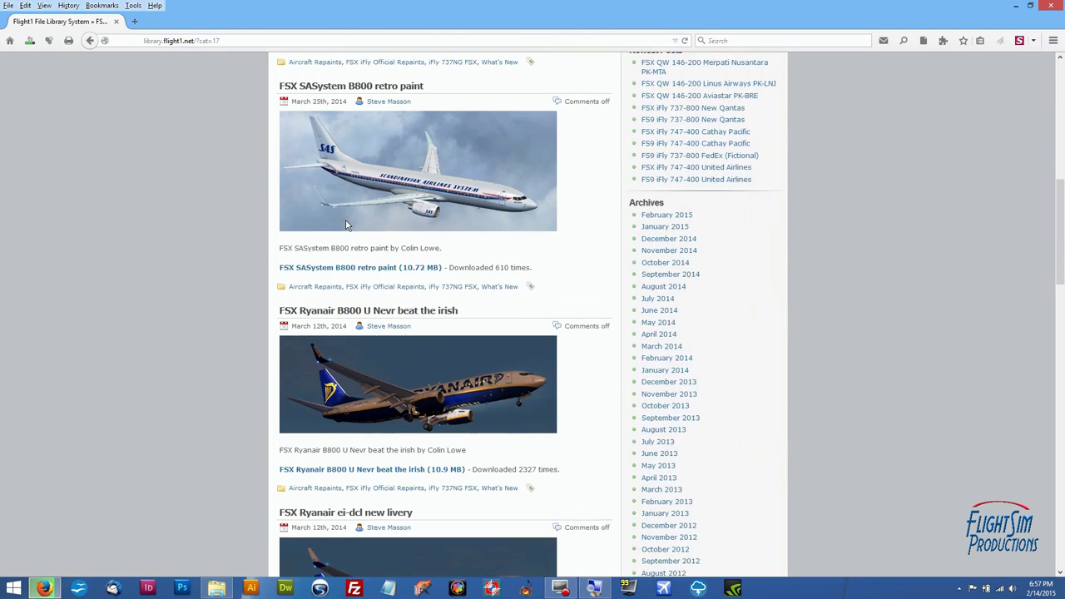
pyautogui.scroll(-3, 347, 226)
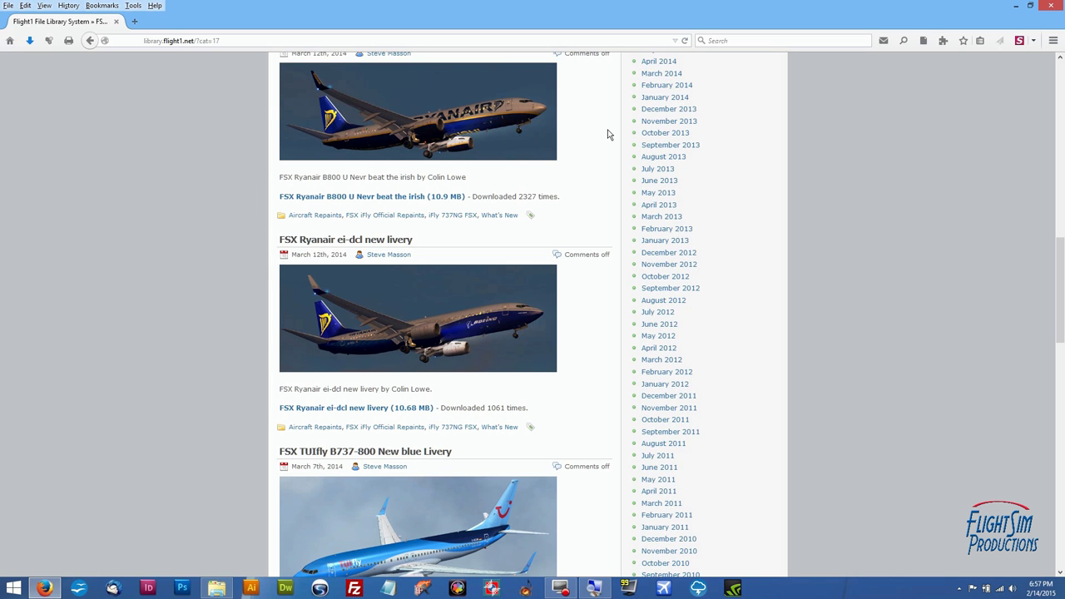
pyautogui.click(1050, 6)
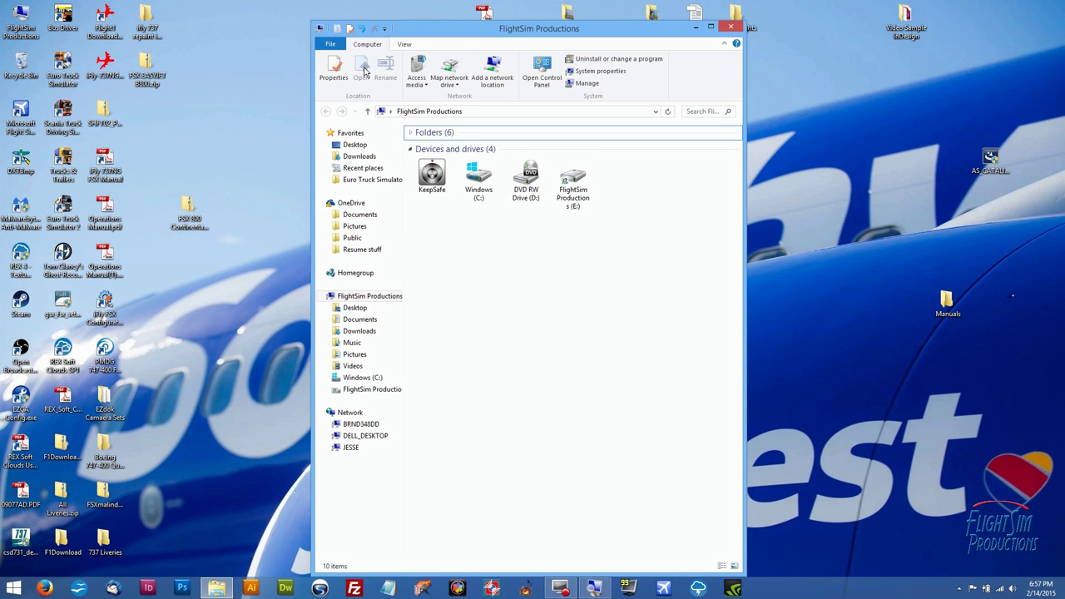
# Open FSX EASYJET B800.zip from the desktop, copy its FSX EASYJET B800 folder onto the desktop and close the archive window.
pyautogui.click(218, 83)
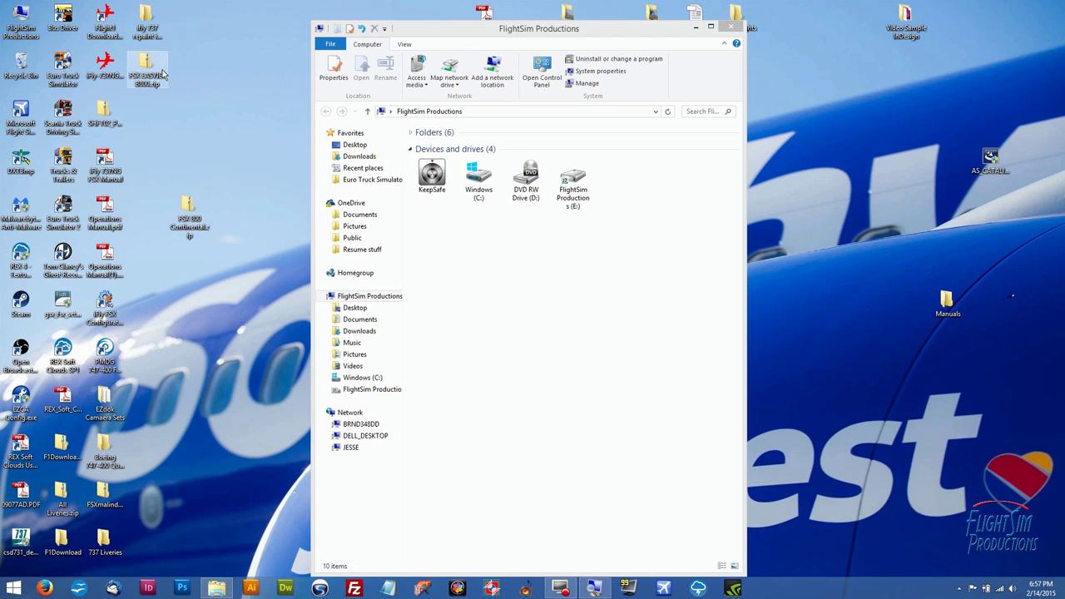
pyautogui.doubleClick(144, 65)
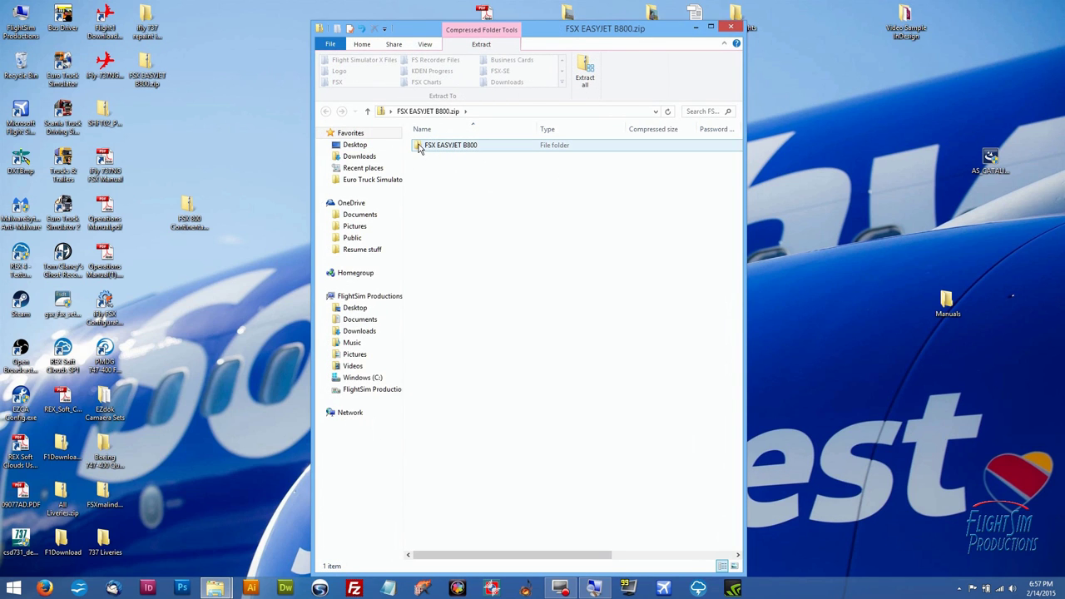
pyautogui.click(585, 73)
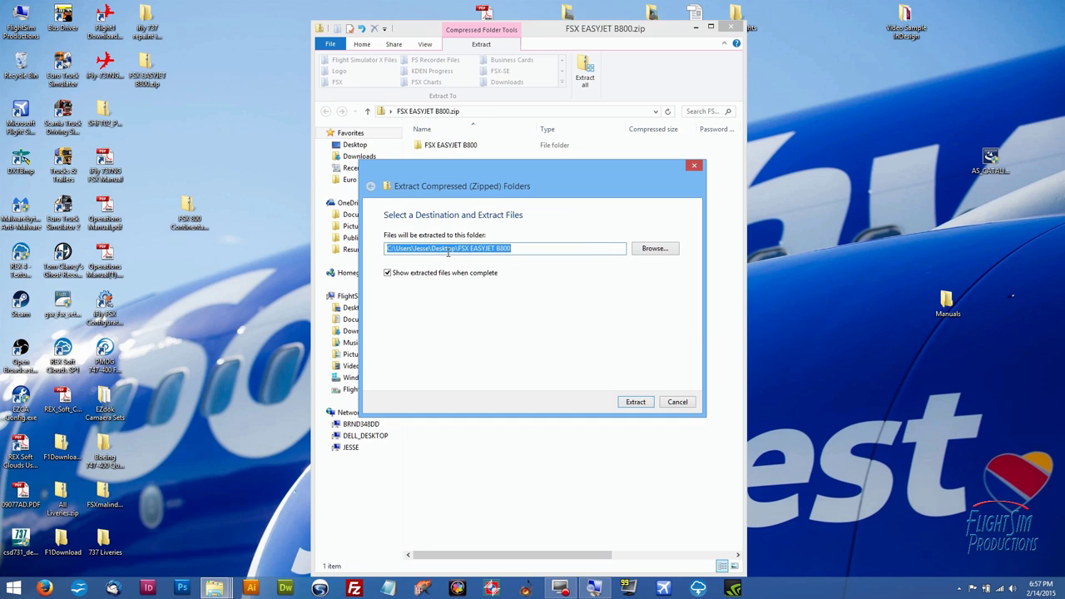
pyautogui.click(679, 401)
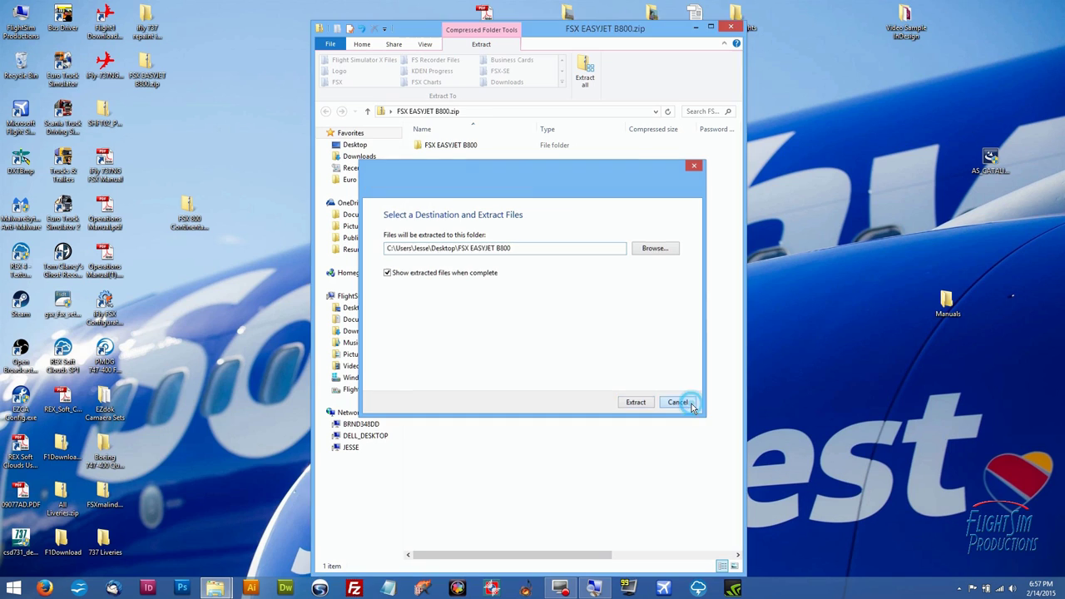
pyautogui.moveTo(416, 144); pyautogui.dragTo(245, 332)
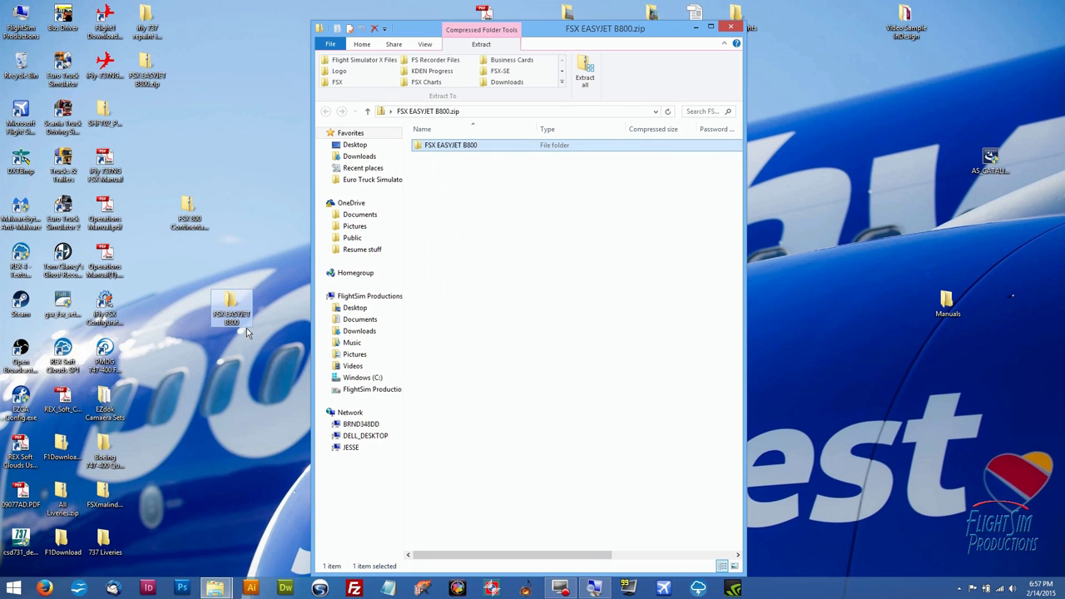
pyautogui.click(729, 29)
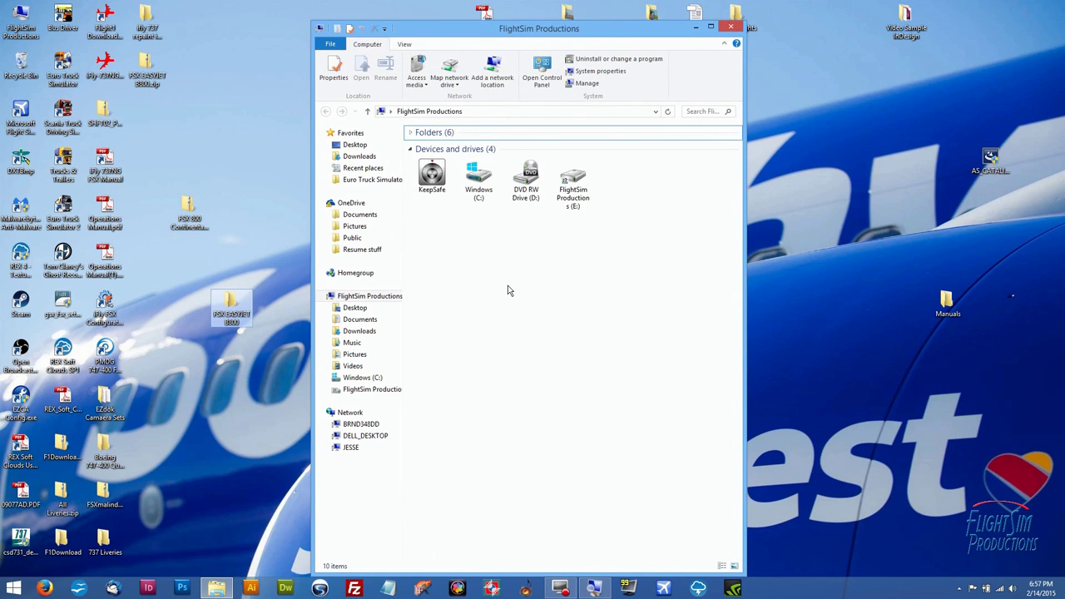
# Open the iFly 737-800 aircraft folder on drive C: under FSX, SimObjects, Airplanes.
pyautogui.doubleClick(472, 179)
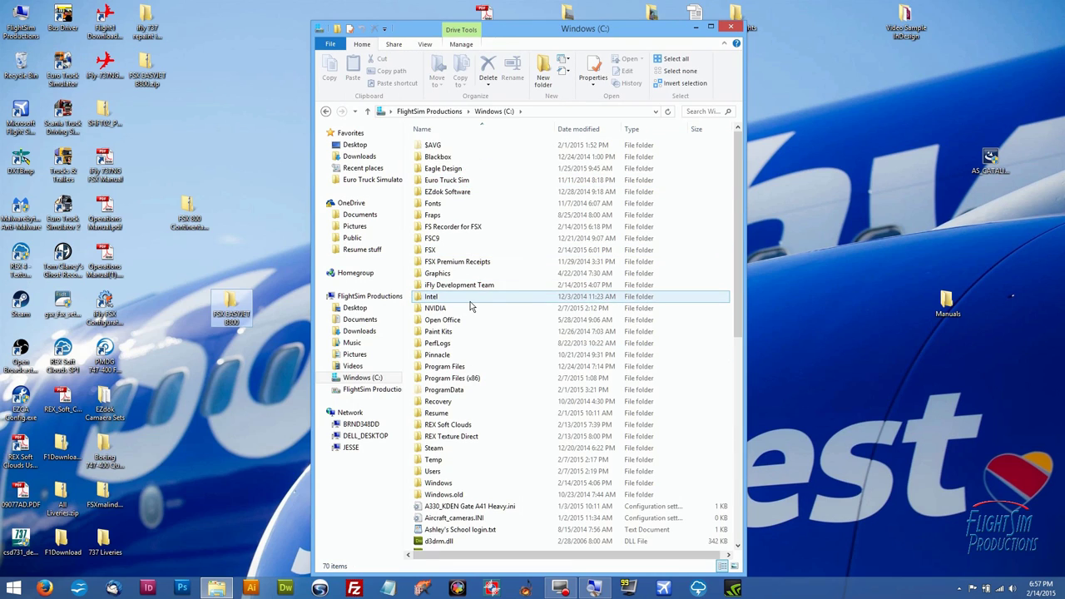
pyautogui.press('Up')
pyautogui.press('Up')
pyautogui.press('Up')
pyautogui.press('Up')
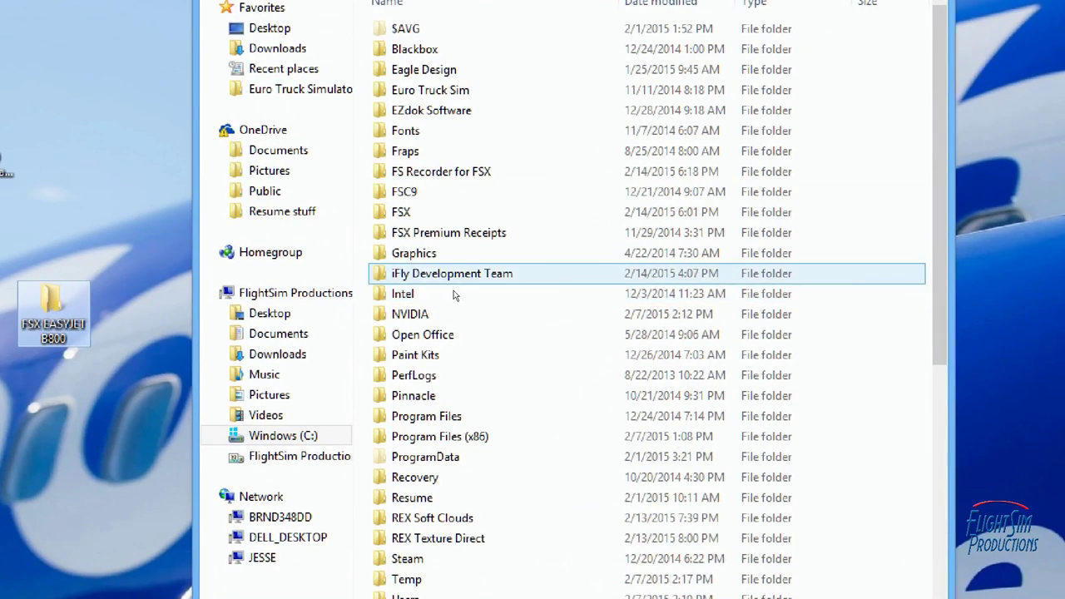
pyautogui.doubleClick(412, 212)
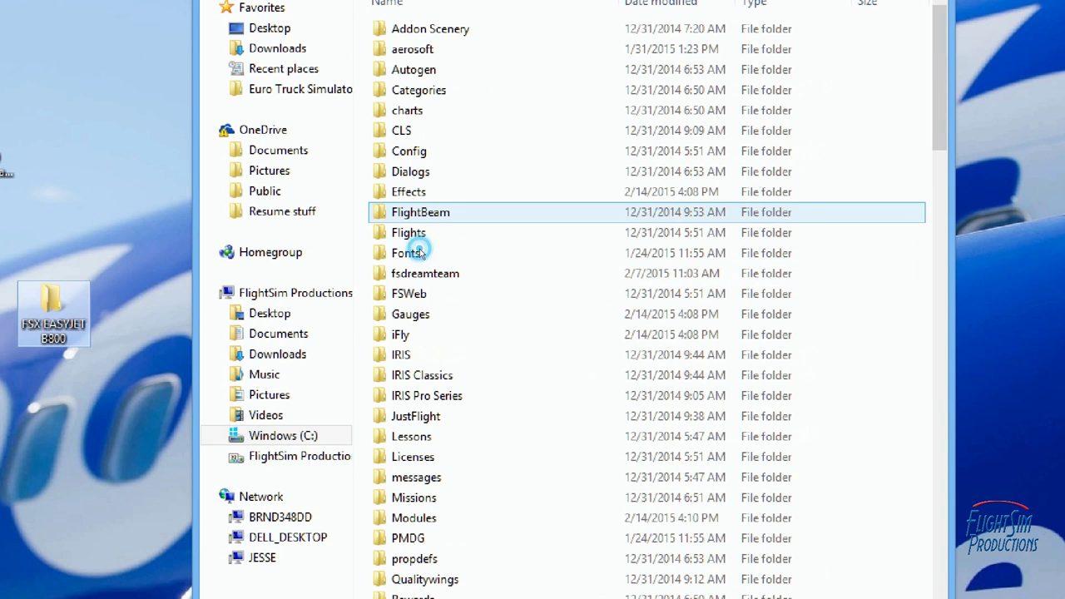
pyautogui.click(491, 233)
pyautogui.scroll(-4, 493, 275)
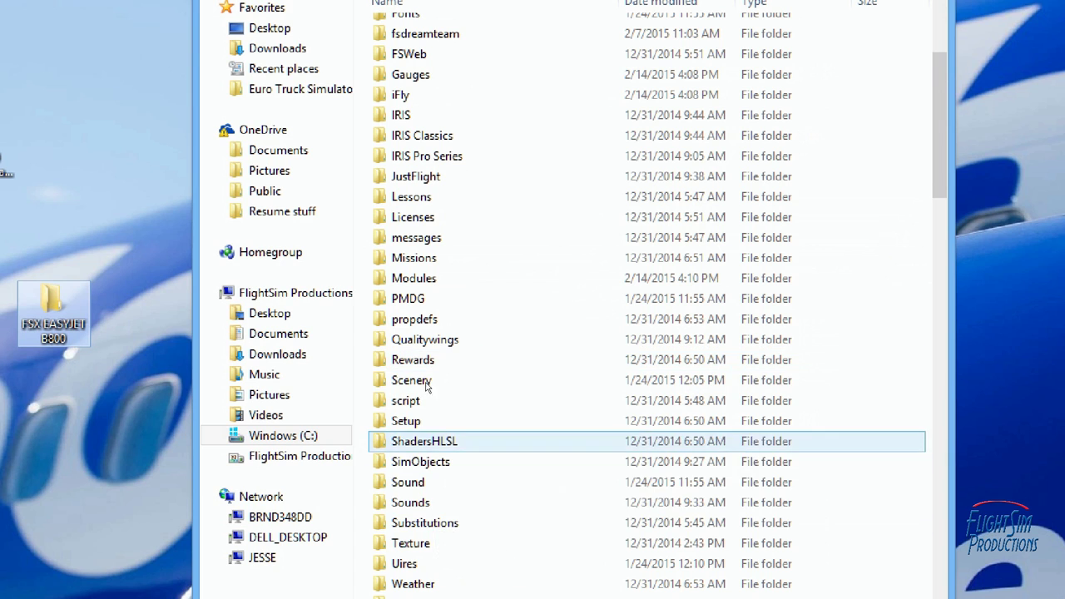
pyautogui.doubleClick(420, 462)
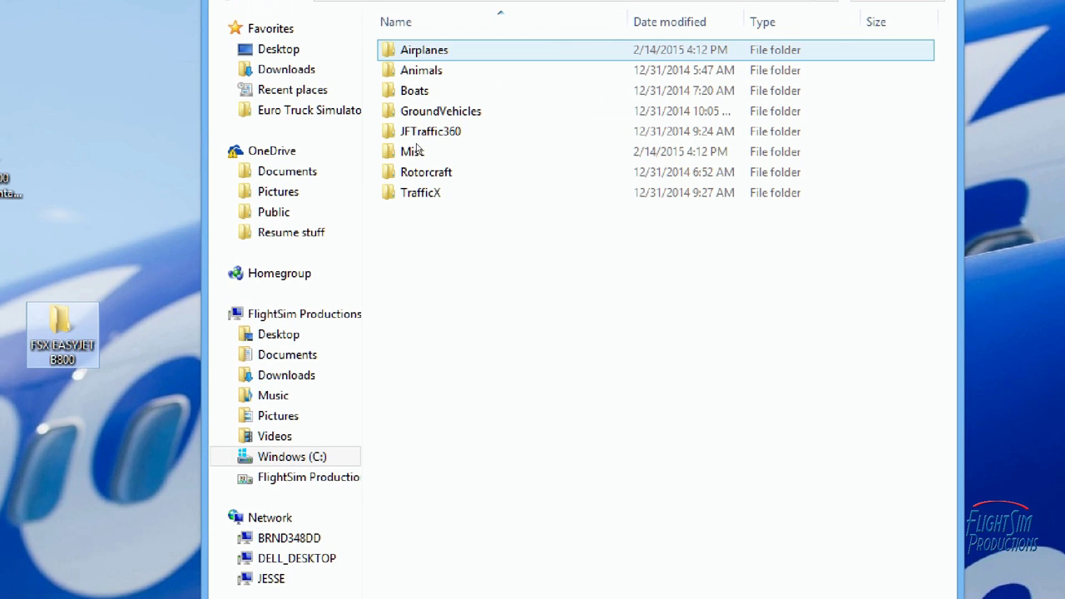
pyautogui.press('Return')
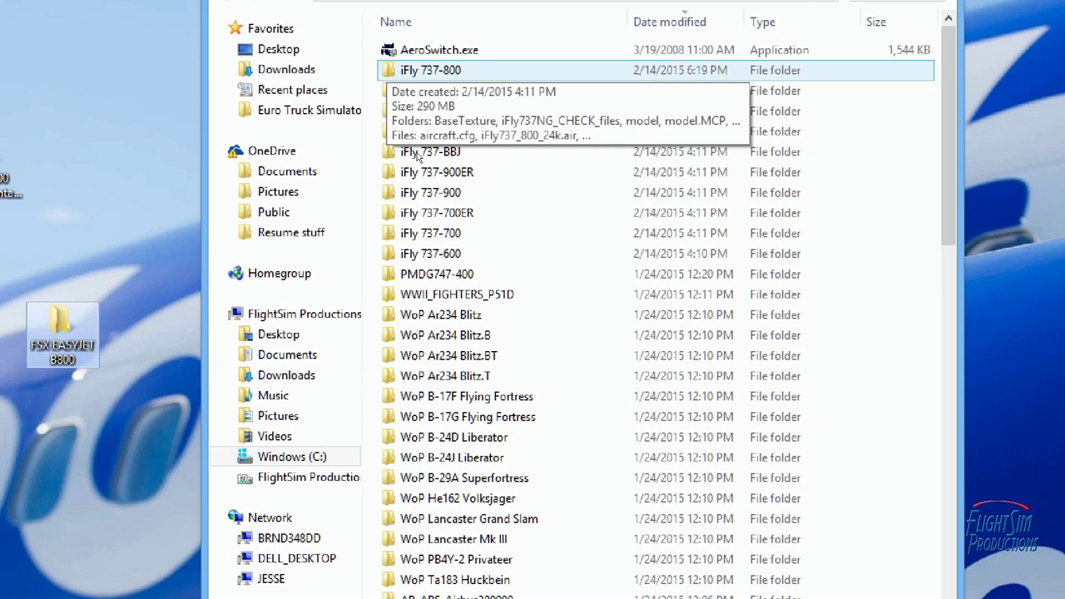
pyautogui.press('Return')
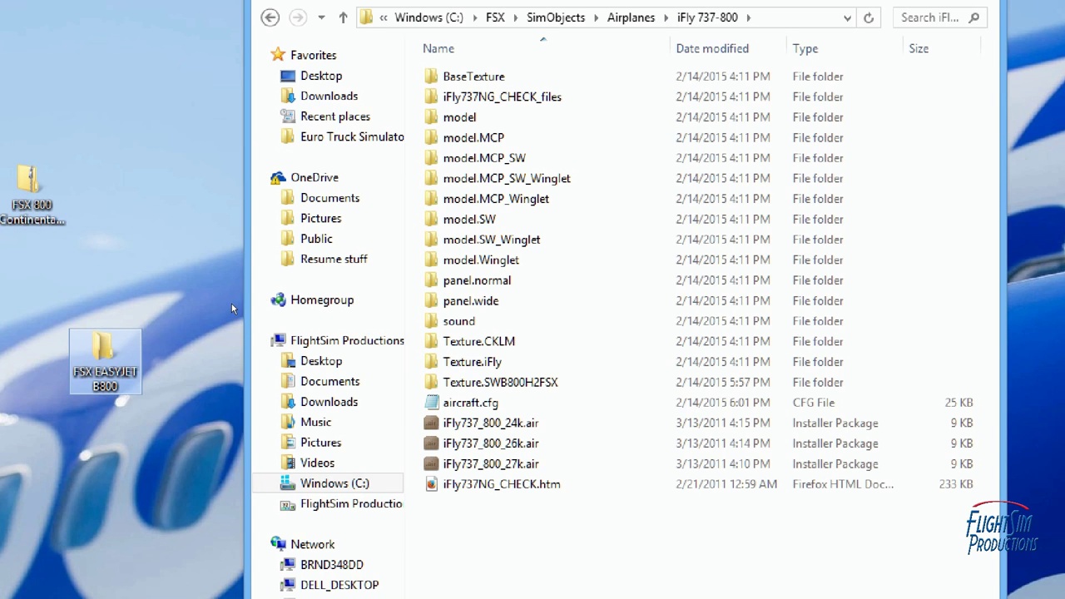
# Open the desktop FSX EASYJET B800 folder and read Readme and EULA.txt for the installation instructions, highlighting the aircraft registration before closing the file.
pyautogui.press('Return')
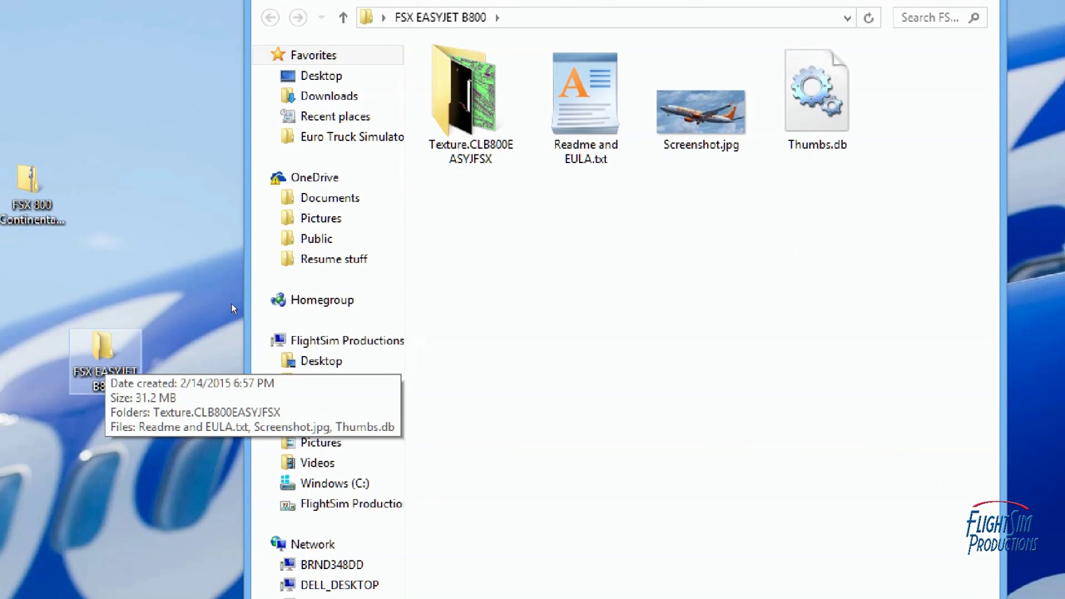
pyautogui.click(512, 161)
pyautogui.press('Return')
pyautogui.scroll(-5, 504, 250)
pyautogui.scroll(-4, 504, 249)
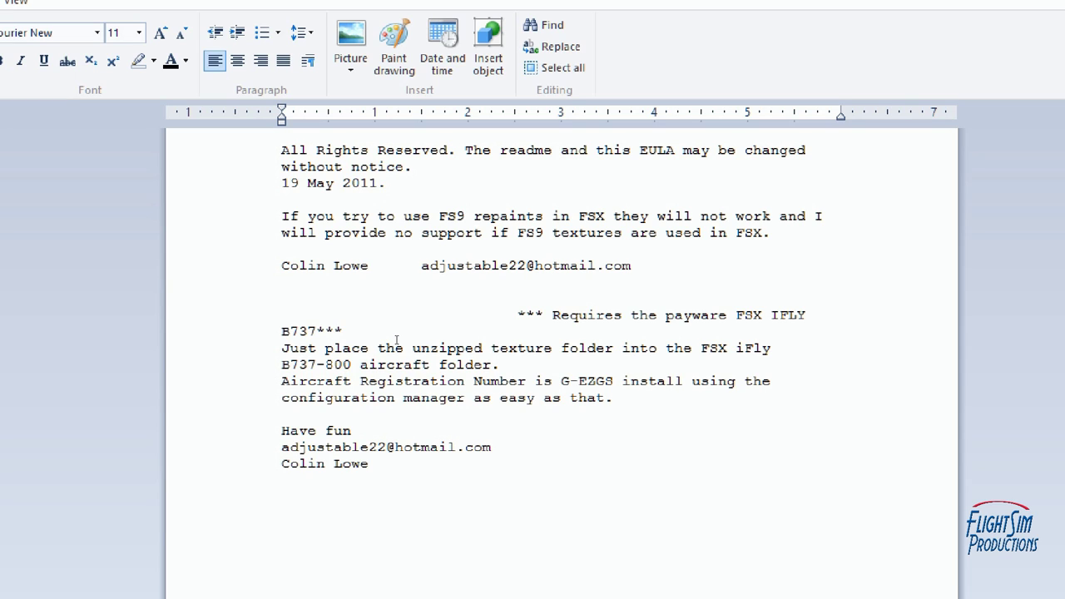
pyautogui.moveTo(394, 339); pyautogui.dragTo(409, 338)
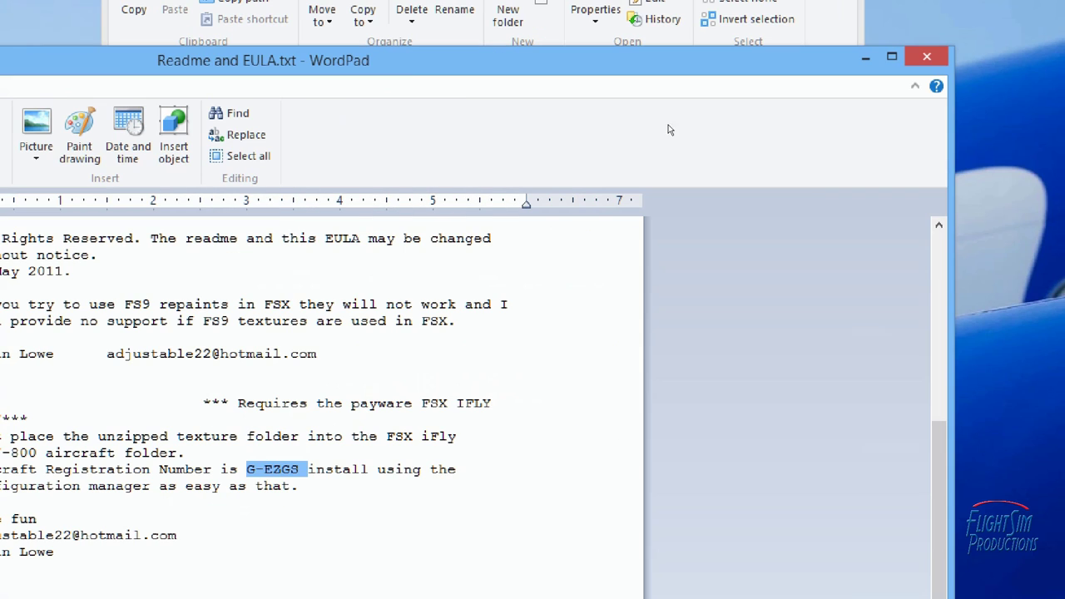
pyautogui.hotkey('alt', 'F4')
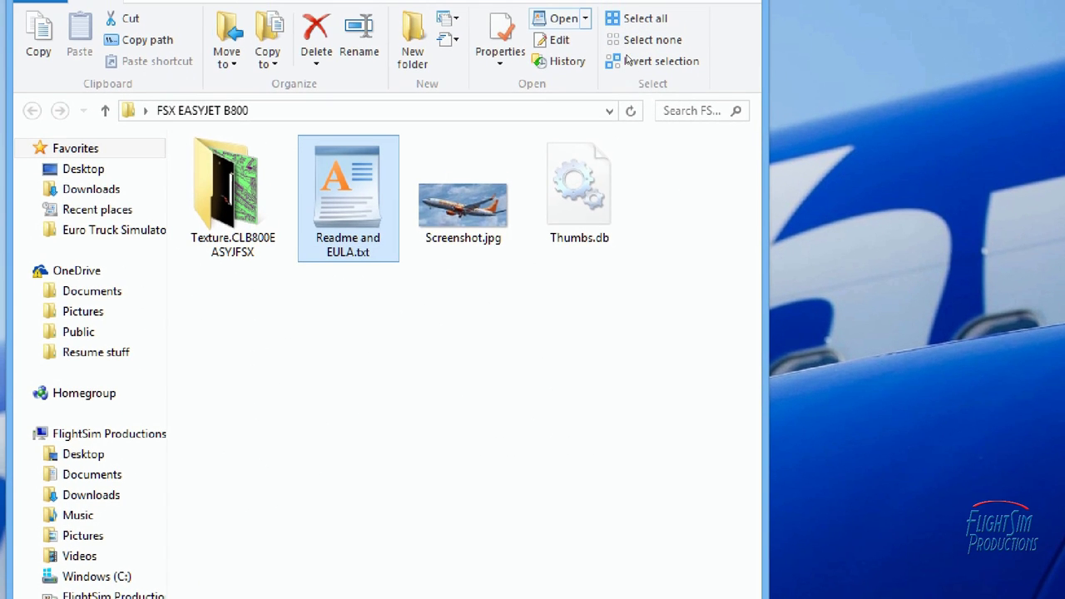
# Arrange the FSX EASYJET B800 and iFly 737-800 folder windows so both can be used side by side.
pyautogui.moveTo(624, 3); pyautogui.dragTo(273, 130)
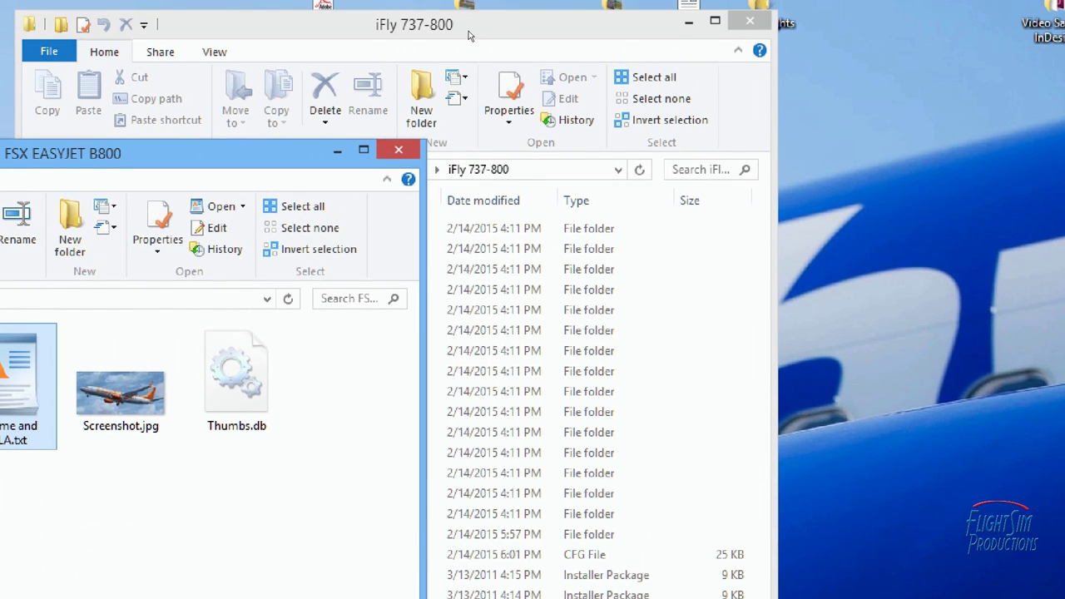
pyautogui.moveTo(468, 30); pyautogui.dragTo(707, 31)
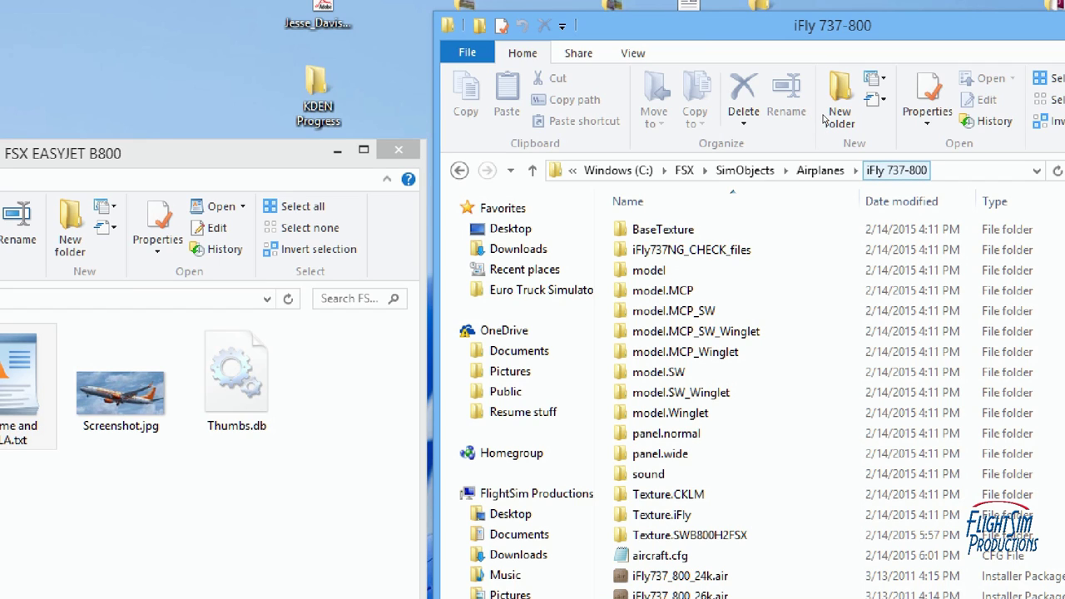
pyautogui.moveTo(282, 152); pyautogui.dragTo(540, 43)
# Examine the texture files inside the Texture.CLB800EASYJFSX folder and return to the FSX EASYJET B800 folder.
pyautogui.press('Left')
pyautogui.press('Return')
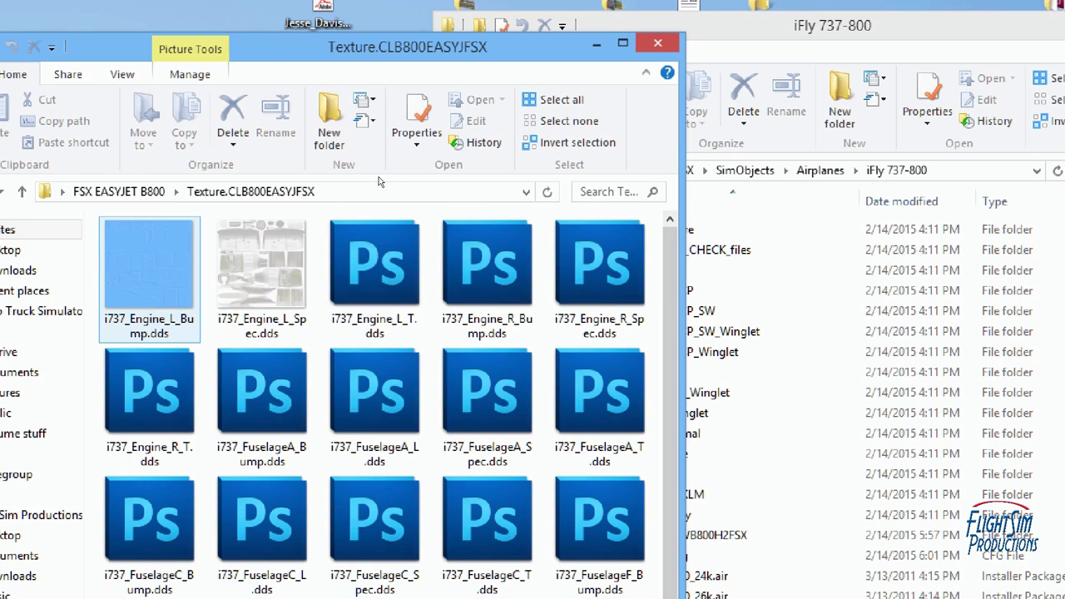
pyautogui.scroll(-3, 374, 257)
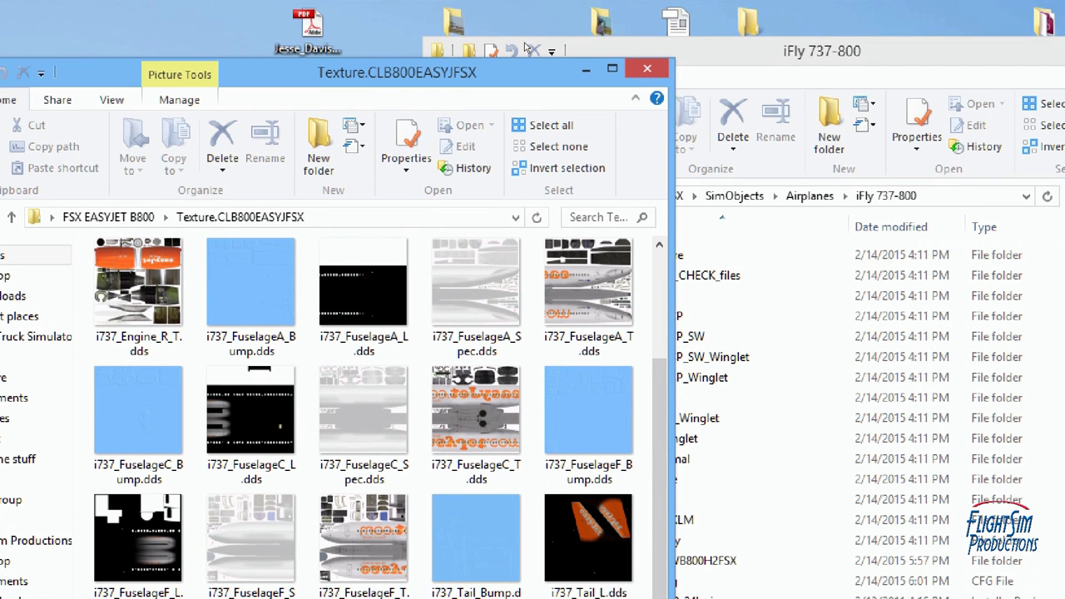
pyautogui.moveTo(526, 64); pyautogui.dragTo(507, 0)
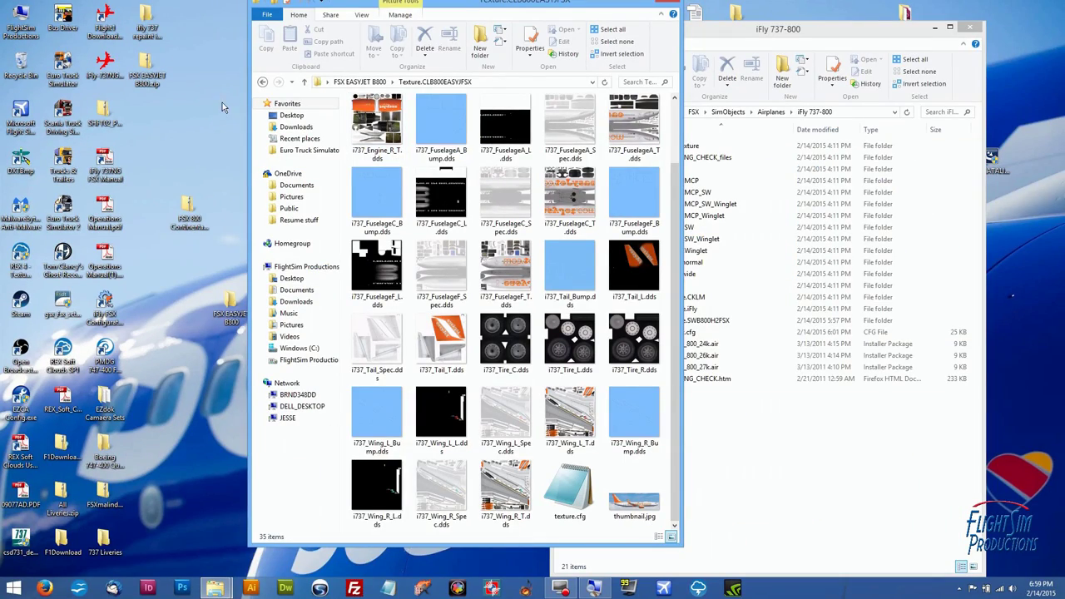
pyautogui.click(262, 81)
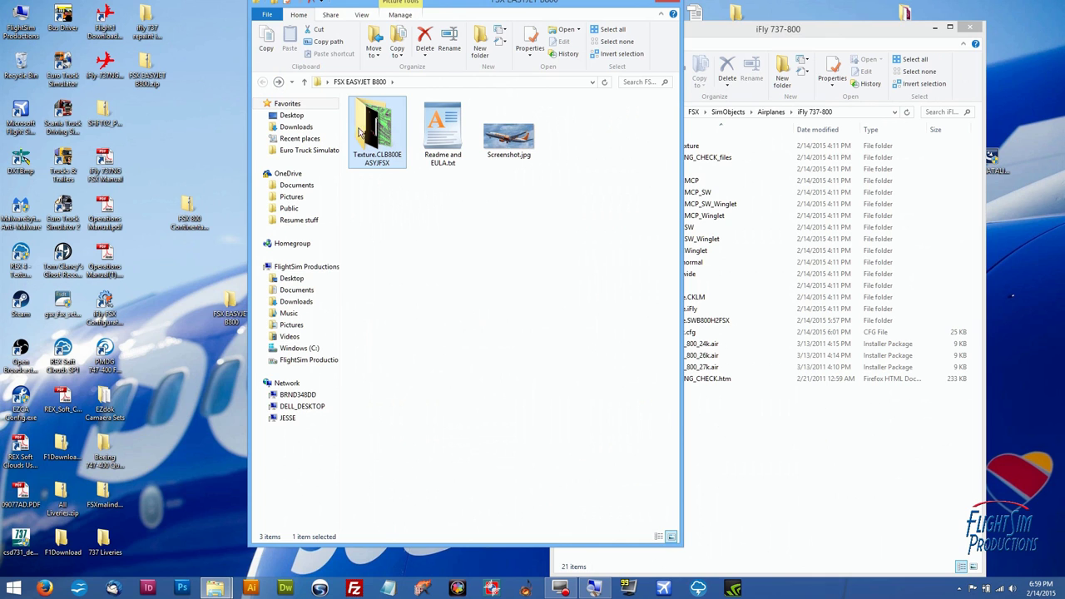
# Move the Texture.CLB800EASYJFSX folder from FSX EASYJET B800 into the iFly 737-800 aircraft folder and close the source folder window.
pyautogui.moveTo(457, 6); pyautogui.dragTo(310, 36)
pyautogui.click(232, 168)
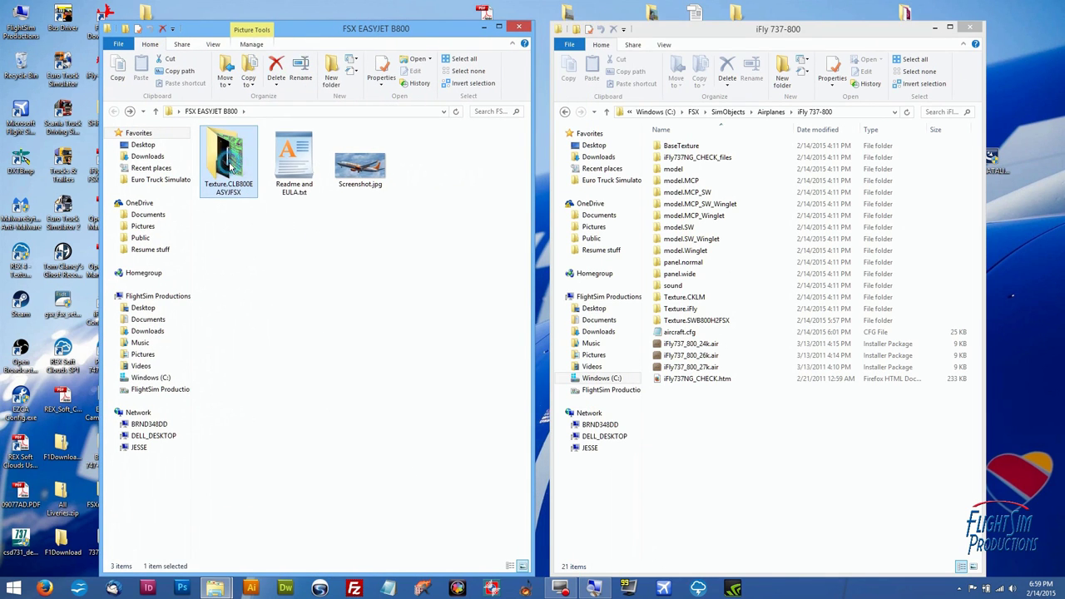
pyautogui.moveTo(231, 168); pyautogui.dragTo(820, 497)
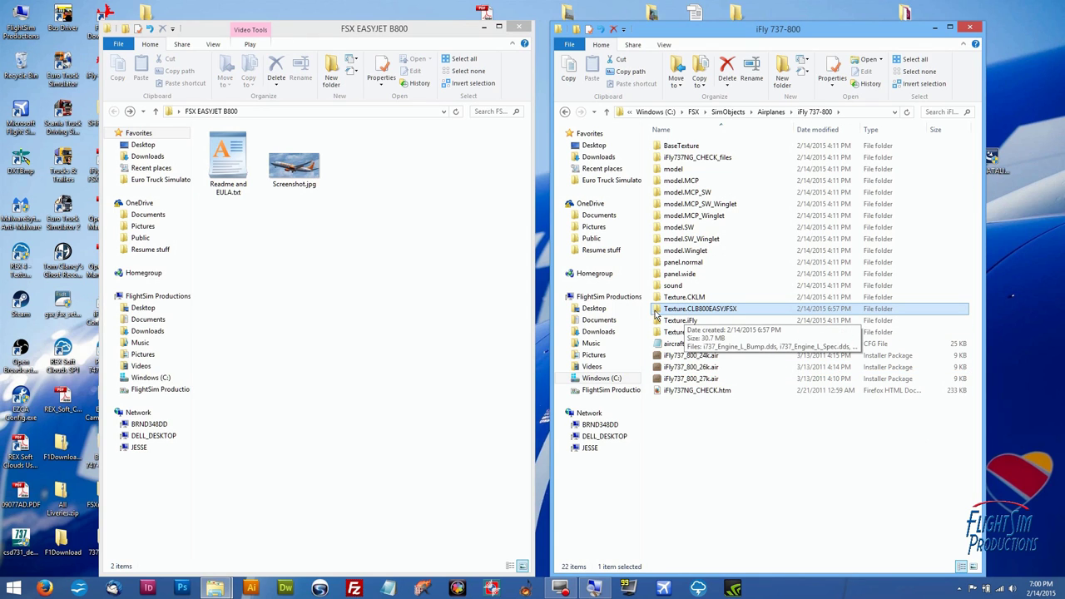
pyautogui.click(519, 30)
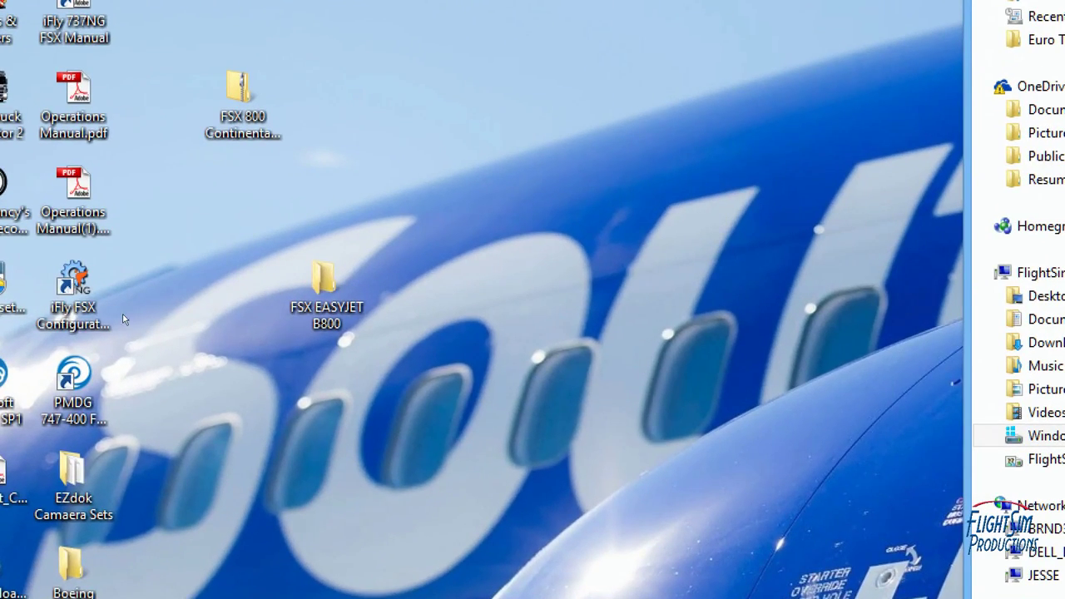
# Open the iFly FSX configuration tool and add a new aircraft to the fleet with the ATC ID G-EZGS.
pyautogui.doubleClick(111, 291)
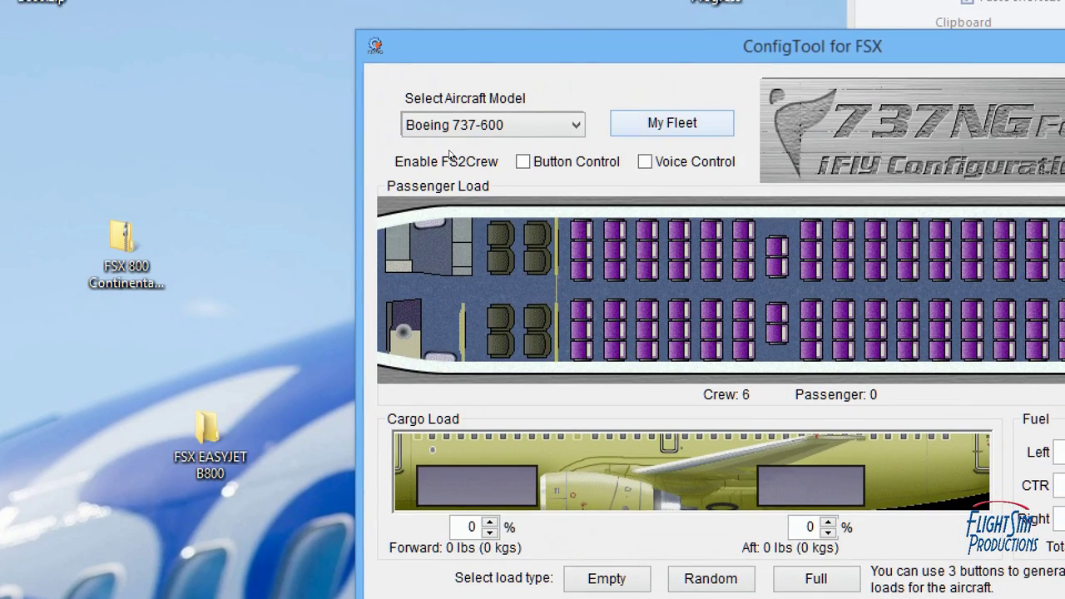
pyautogui.press('Return')
pyautogui.moveTo(602, 229); pyautogui.dragTo(305, 133)
pyautogui.press('Return')
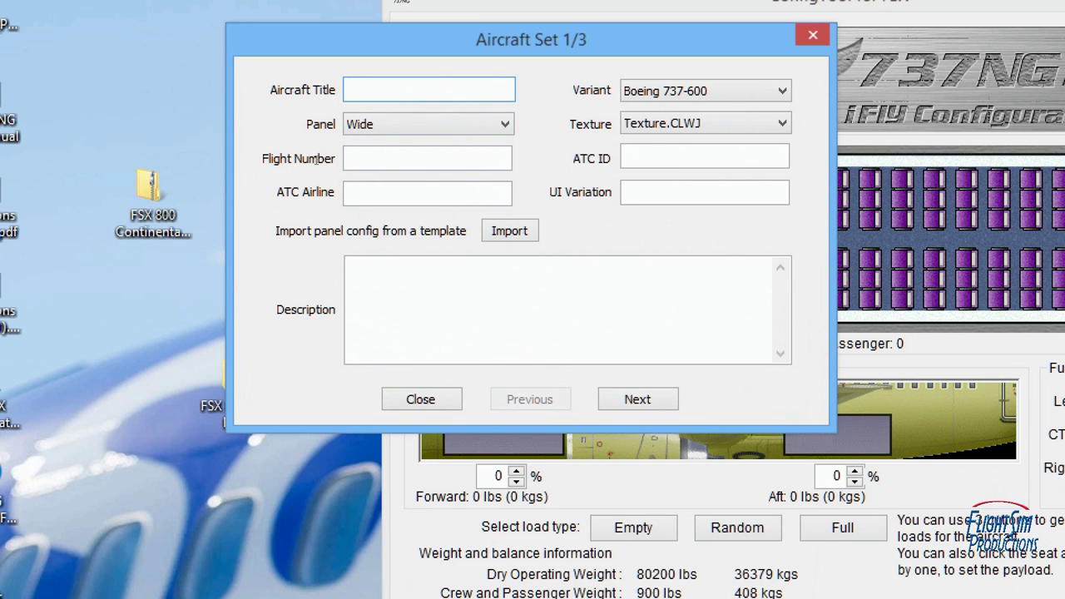
pyautogui.click(703, 156)
pyautogui.write('G-EZGS')
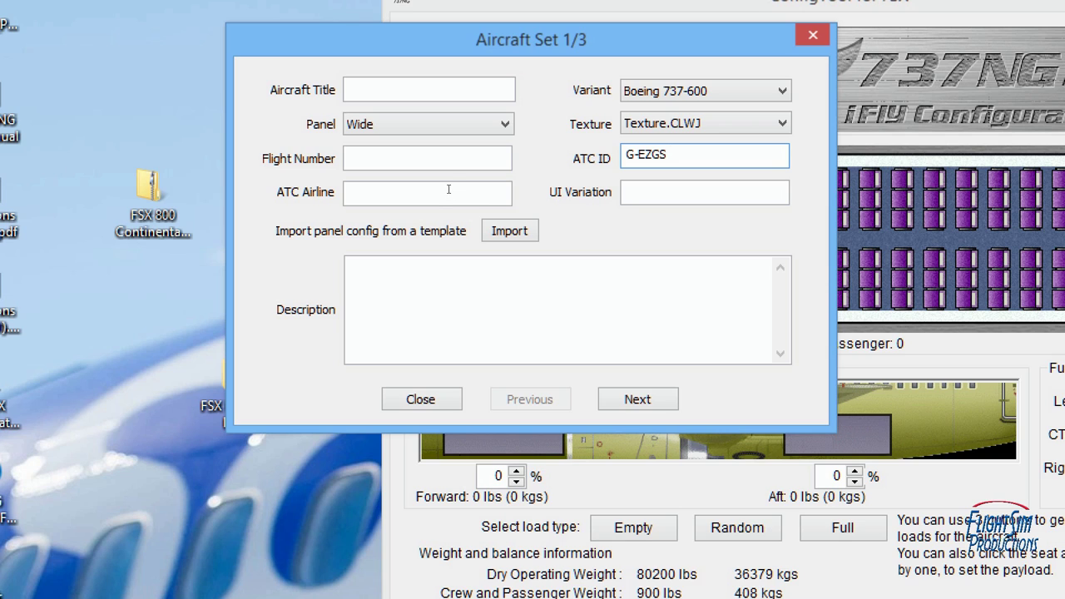
# Set the new aircraft's variant to Boeing 737-800 and its texture to Texture.CLB800EASYJFSX.
pyautogui.click(706, 91)
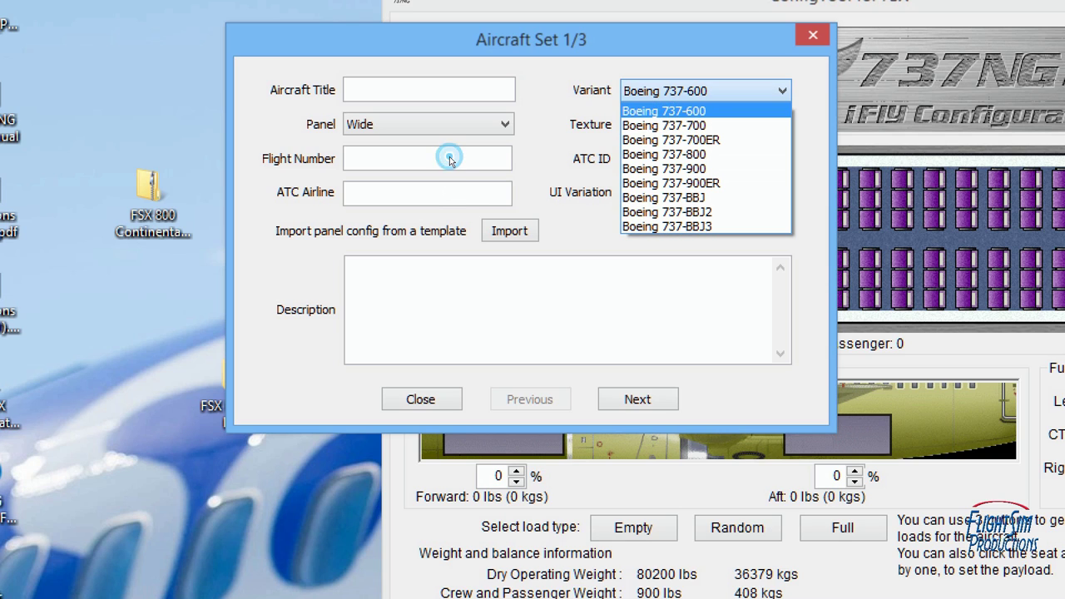
pyautogui.press('Return')
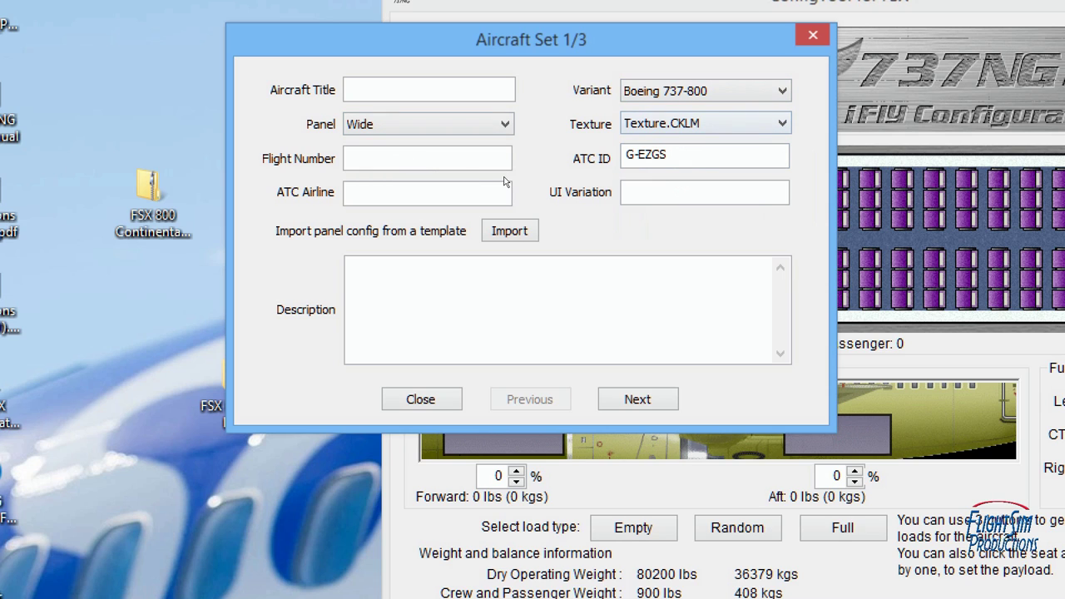
pyautogui.hotkey('alt', 'Down')
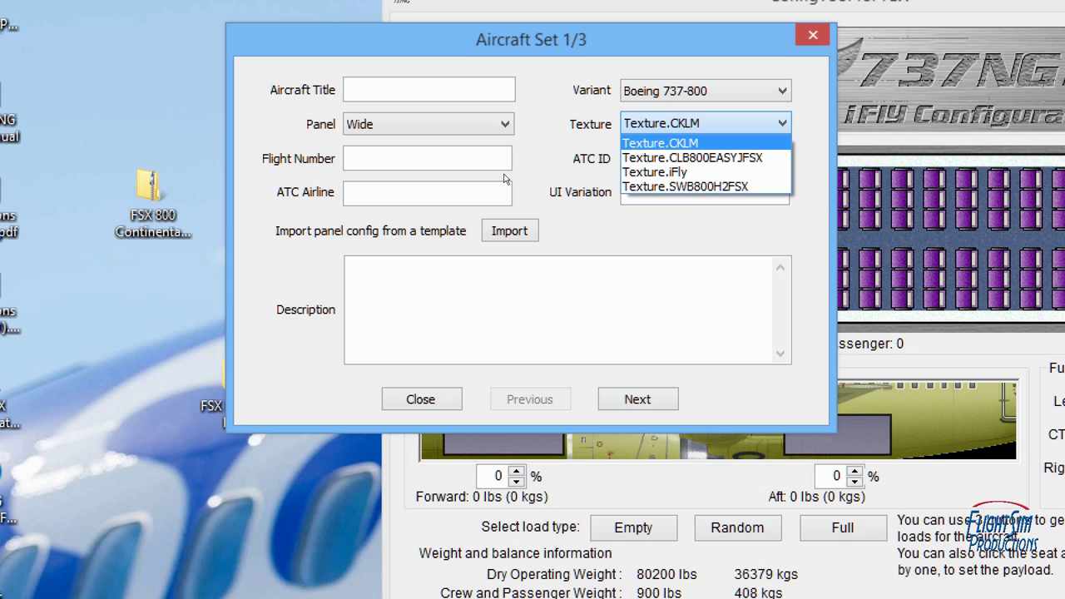
pyautogui.press('Down')
pyautogui.press('Down')
pyautogui.press('Up')
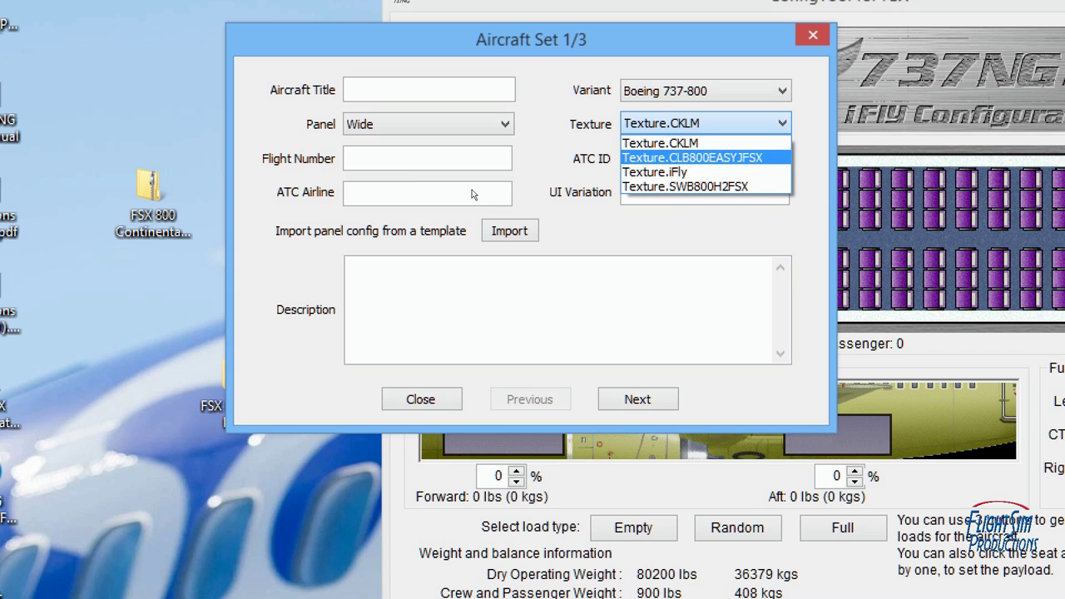
pyautogui.press('Tab')
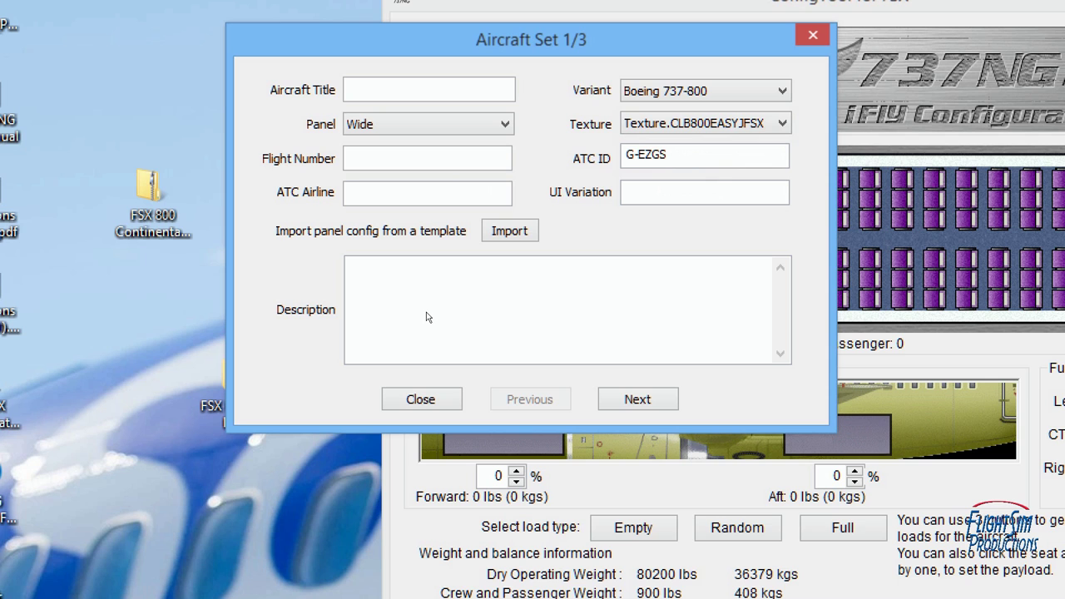
# Title the new aircraft Easy and proceed to its engine and model options.
pyautogui.press('Return')
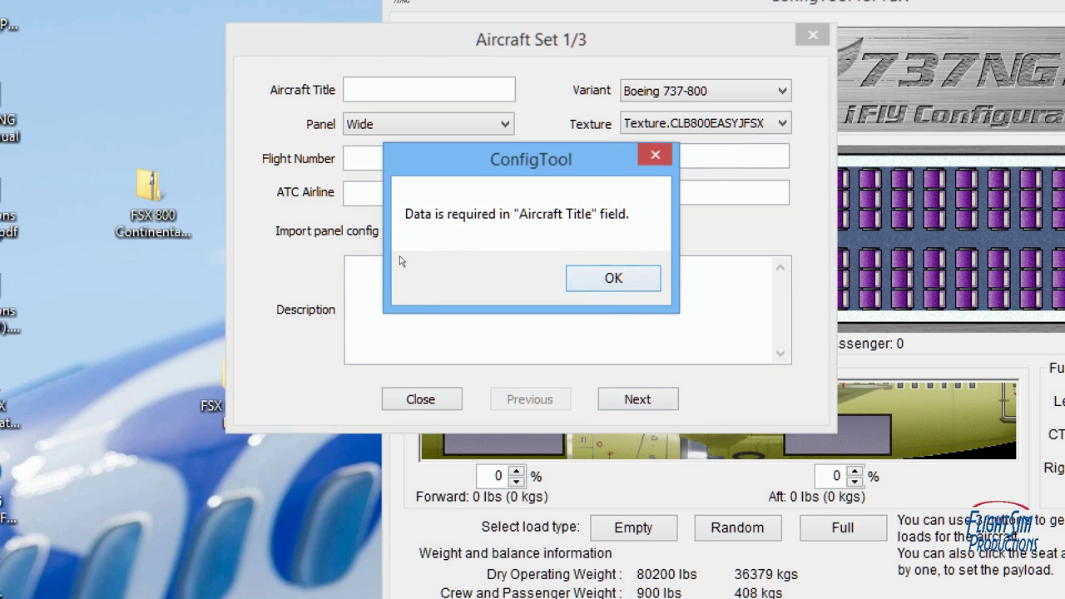
pyautogui.press('Return')
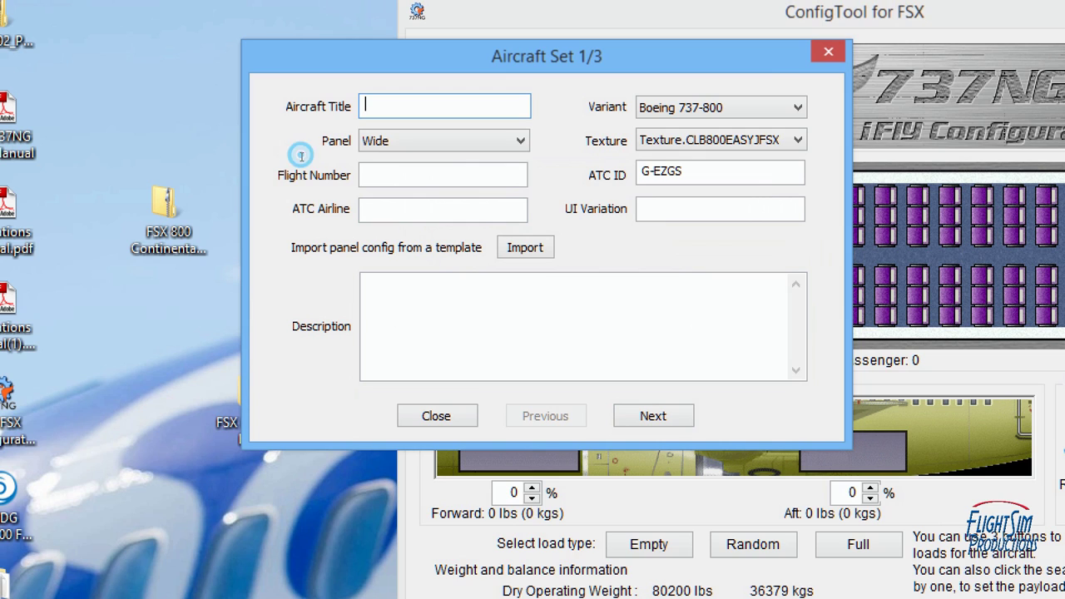
pyautogui.write('Easy')
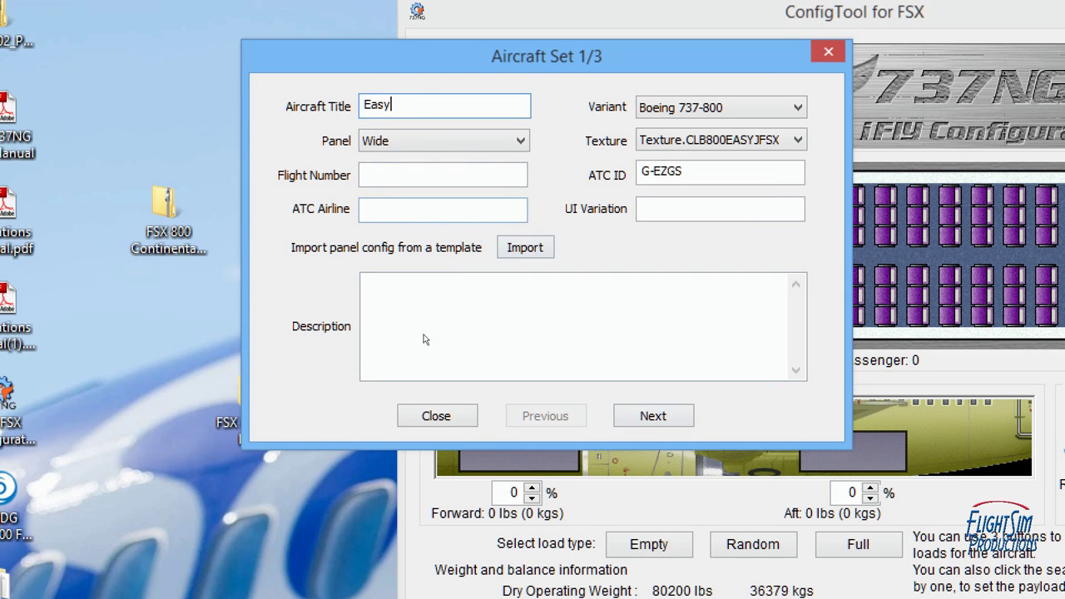
pyautogui.press('Return')
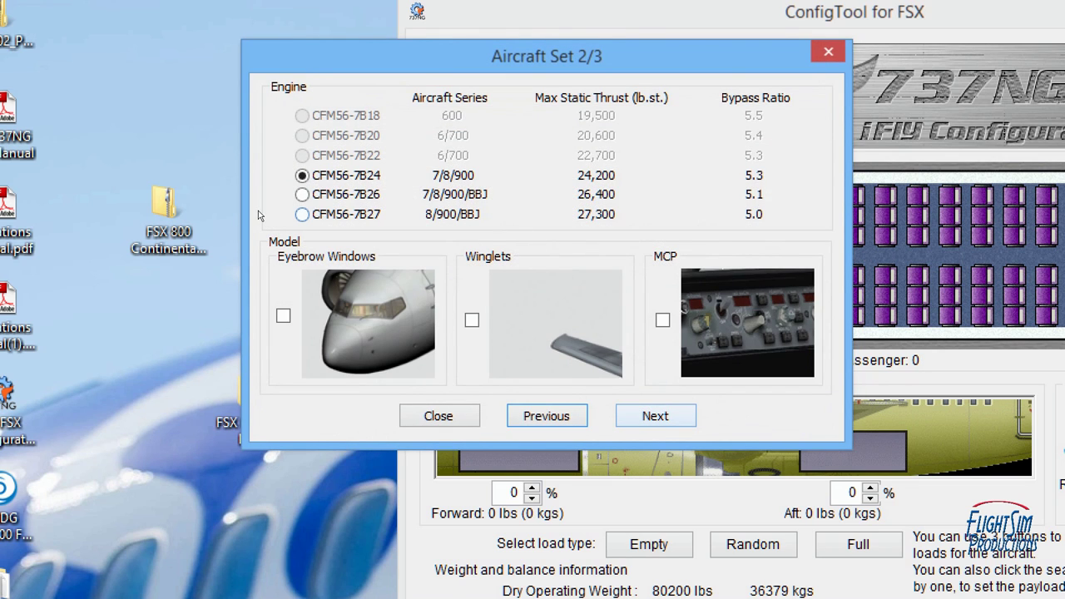
# Enable the Eyebrow Windows, Winglets and MCP model options and continue to the final set of aircraft options.
pyautogui.press('space')
pyautogui.press('Tab')
pyautogui.press('space')
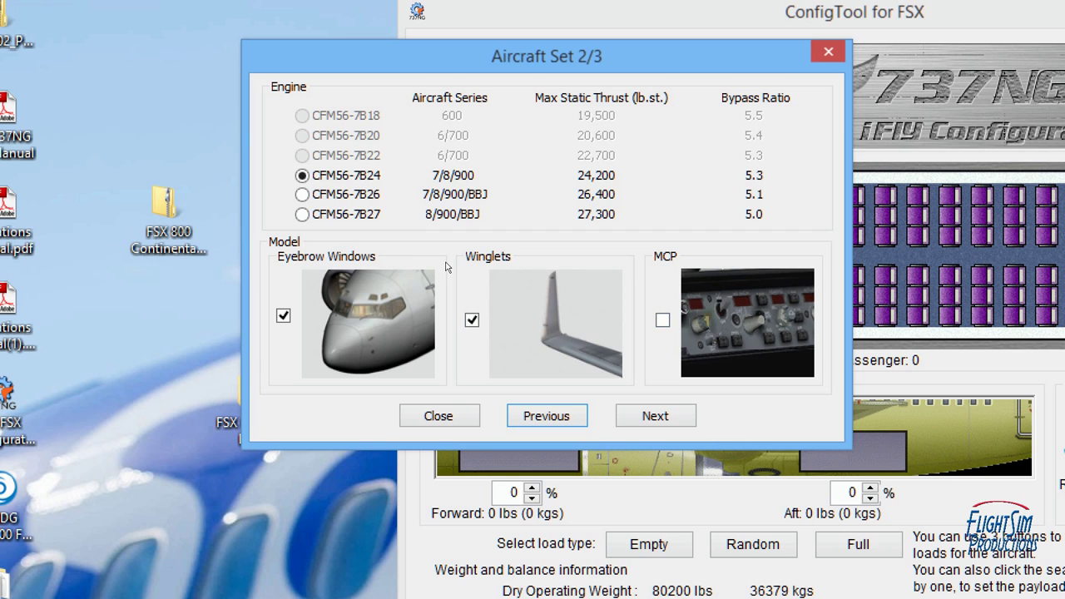
pyautogui.press('Tab')
pyautogui.press('space')
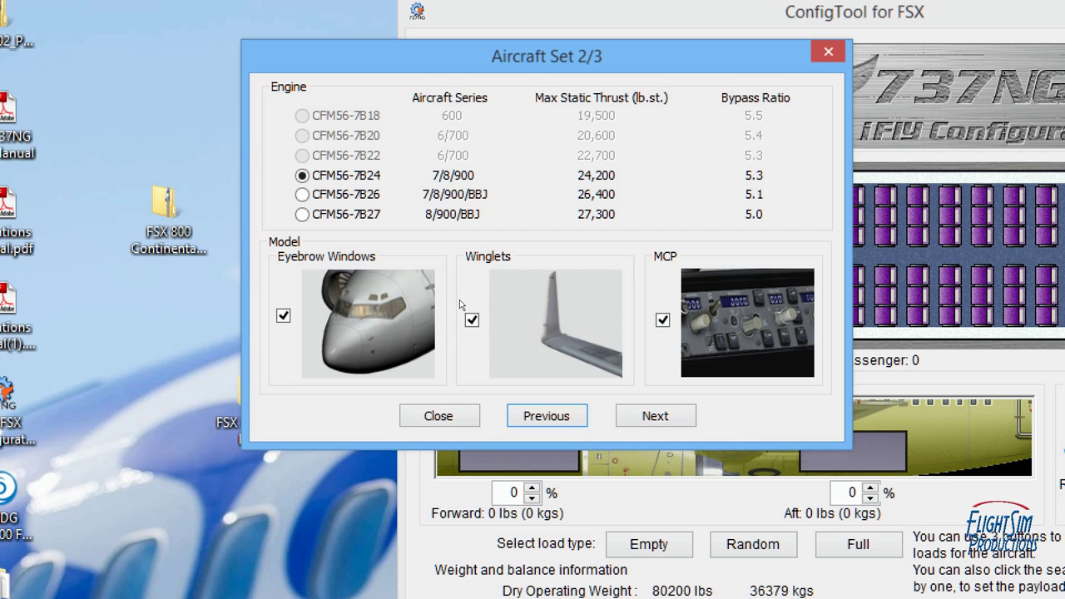
pyautogui.press('Tab')
pyautogui.press('space')
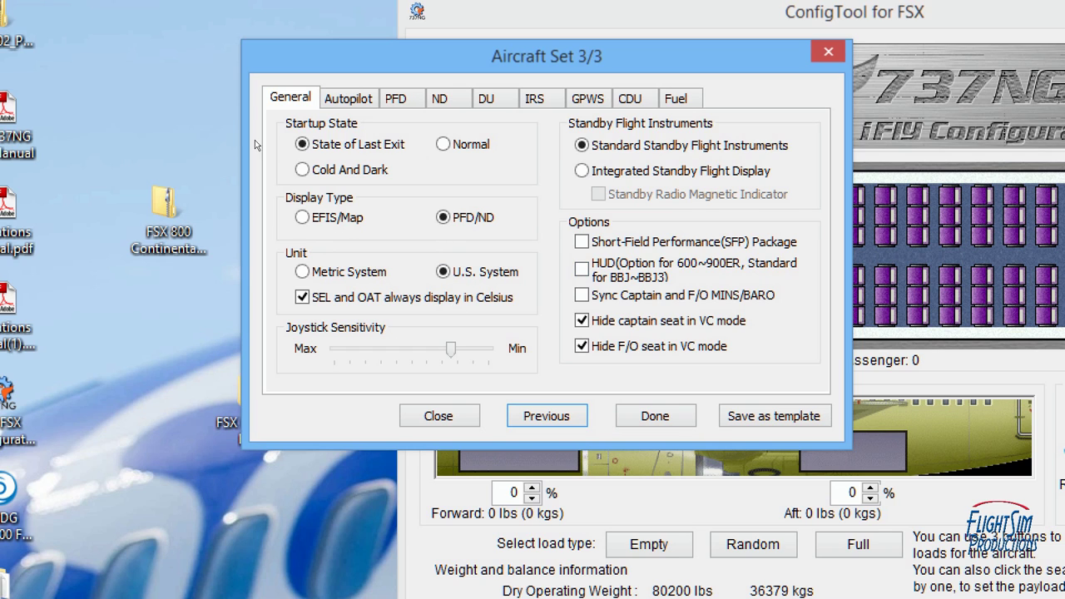
# Review the new aircraft's Autopilot, PFD, ND, DU, IRS, GPWS, CDU and Fuel options.
pyautogui.hotkey('ctrl', 'Tab')
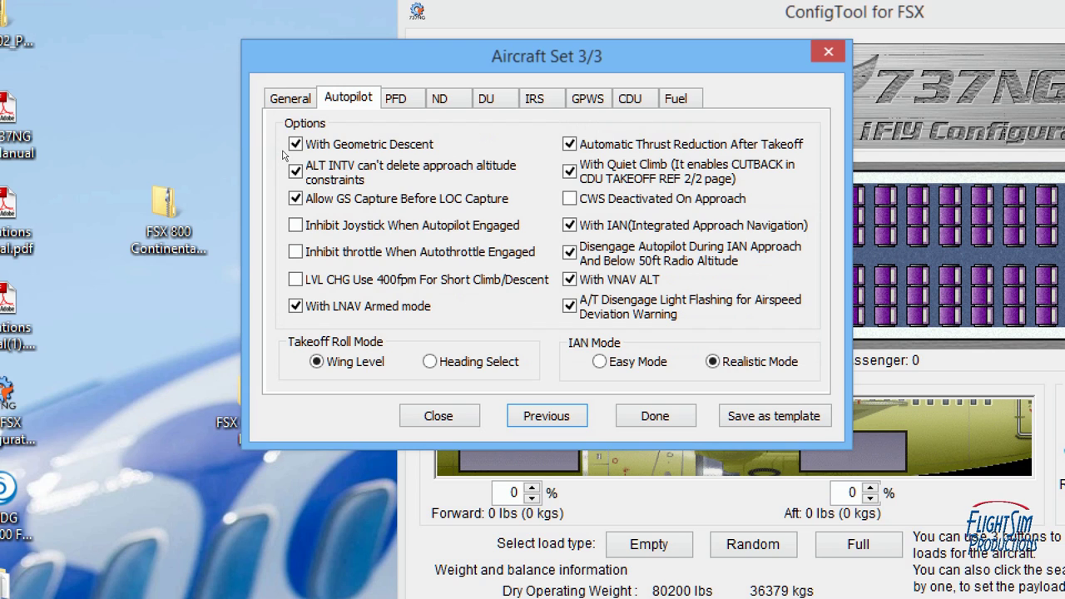
pyautogui.hotkey('ctrl', 'Tab')
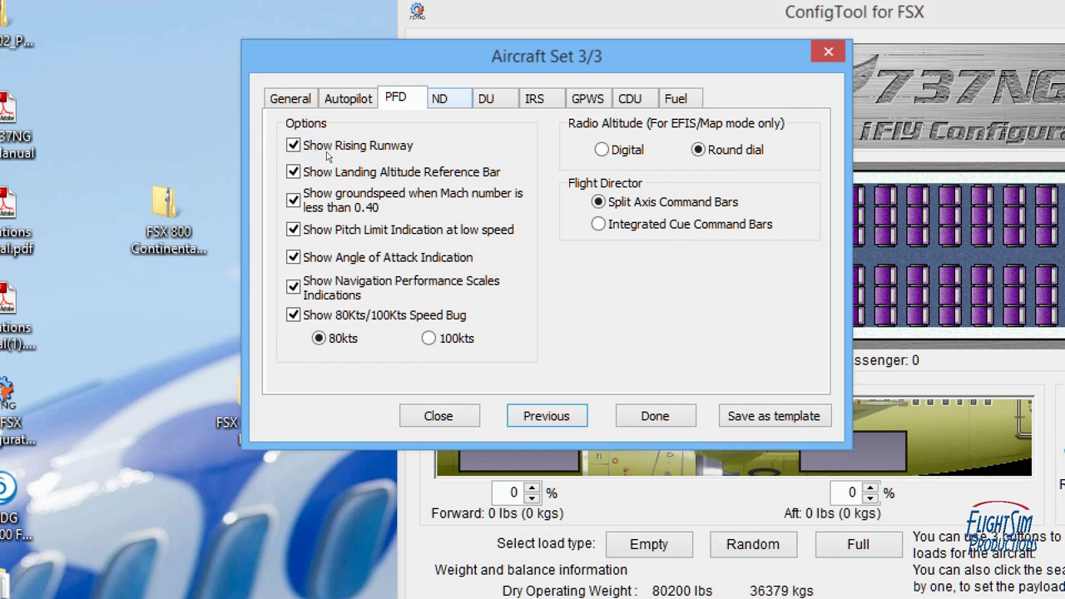
pyautogui.hotkey('ctrl', 'Tab')
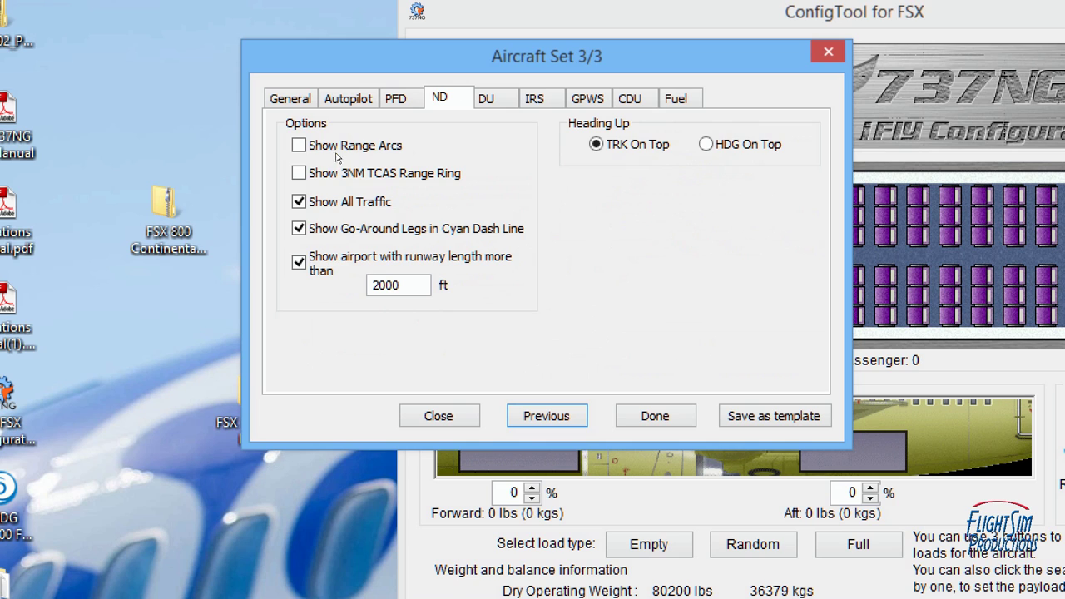
pyautogui.hotkey('ctrl', 'Tab')
pyautogui.hotkey('ctrl', 'Tab')
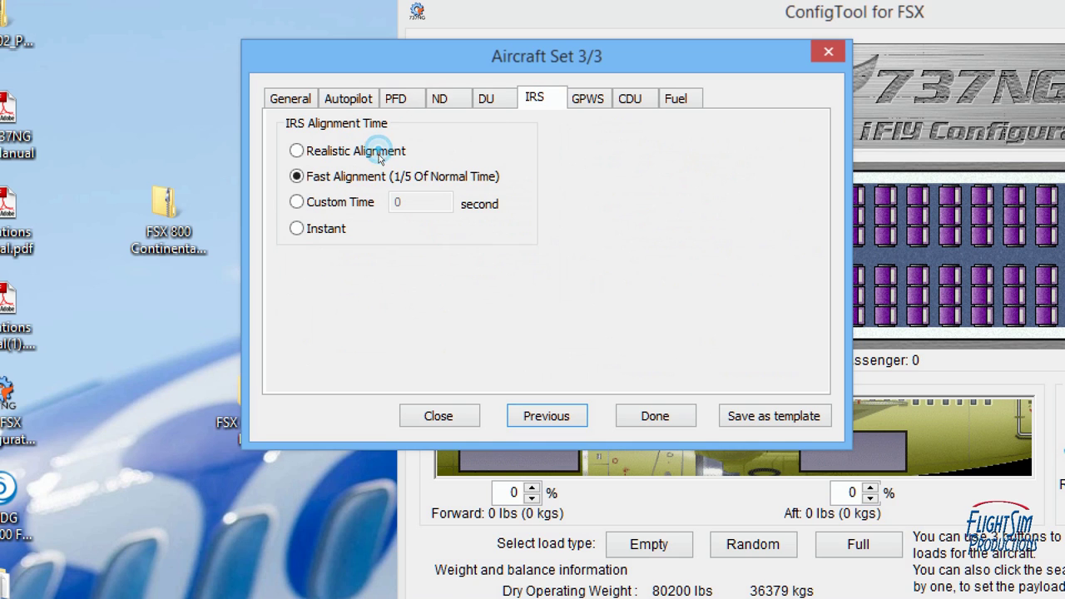
pyautogui.hotkey('ctrl', 'Tab')
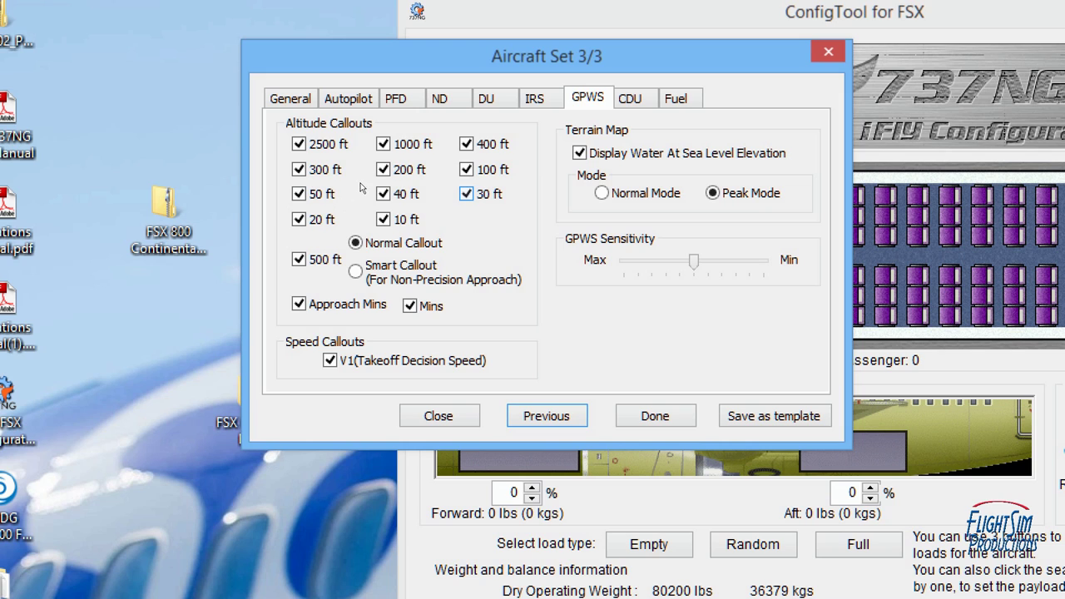
pyautogui.hotkey('ctrl', 'Tab')
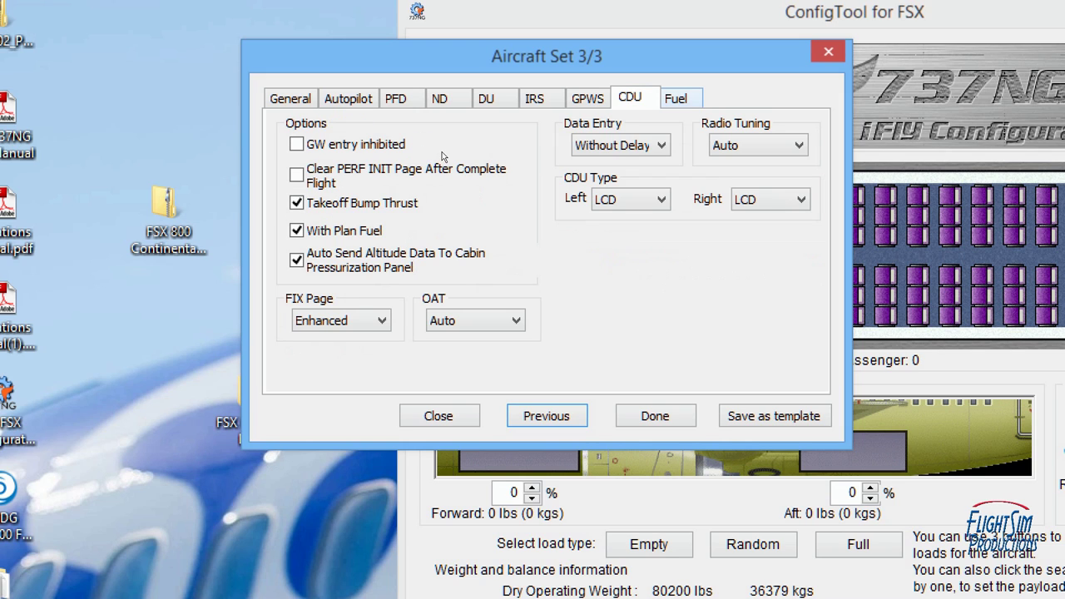
pyautogui.hotkey('ctrl', 'Tab')
# Finish creating the aircraft set, then close the fleet list and the configuration tool.
pyautogui.press('Tab')
pyautogui.press('Return')
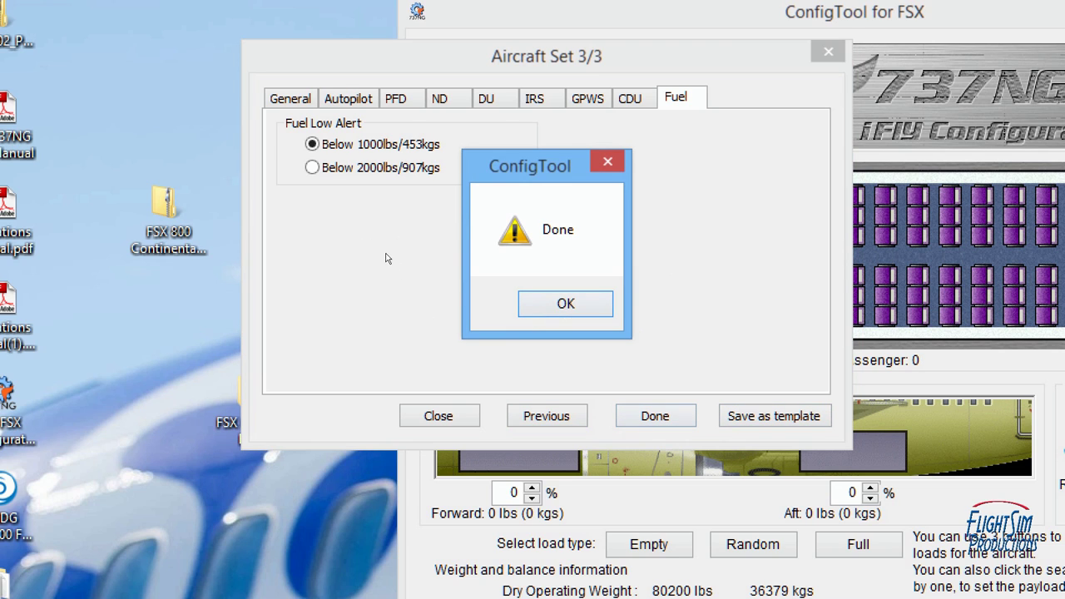
pyautogui.press('Return')
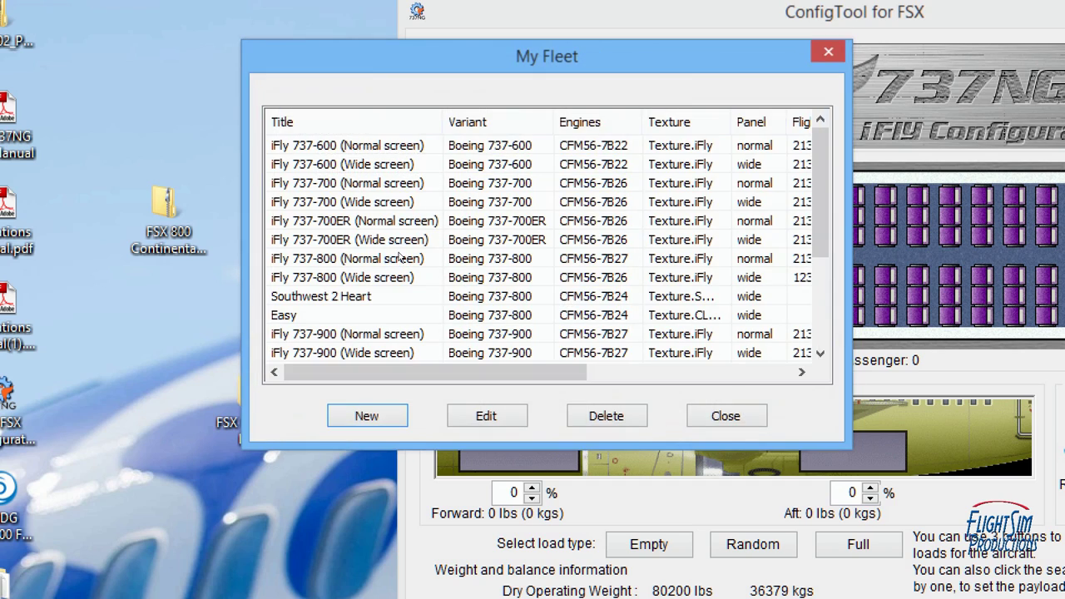
pyautogui.click(829, 52)
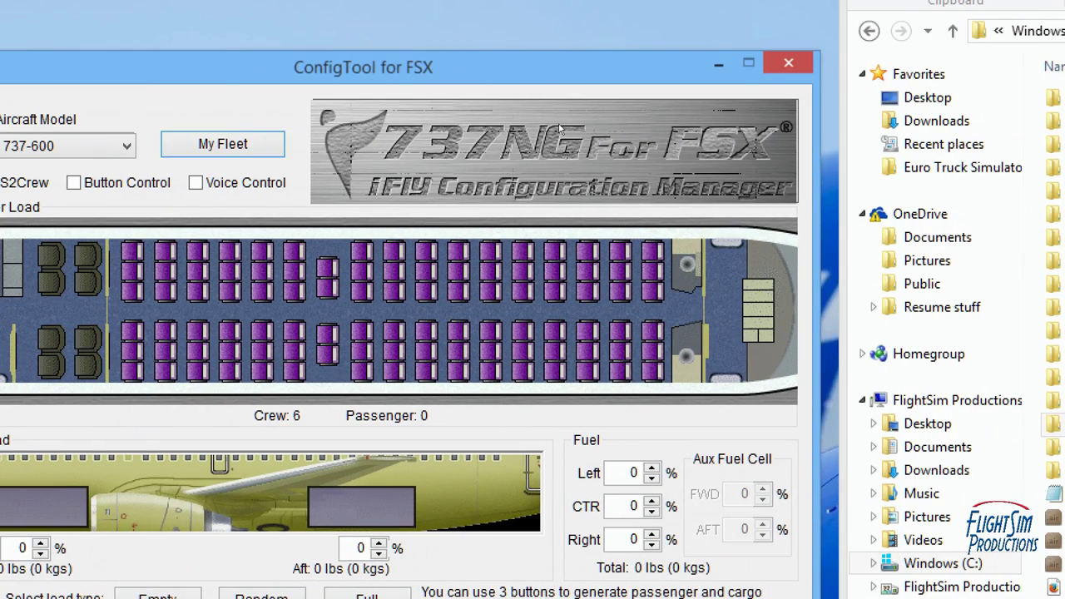
pyautogui.hotkey('alt', 'F4')
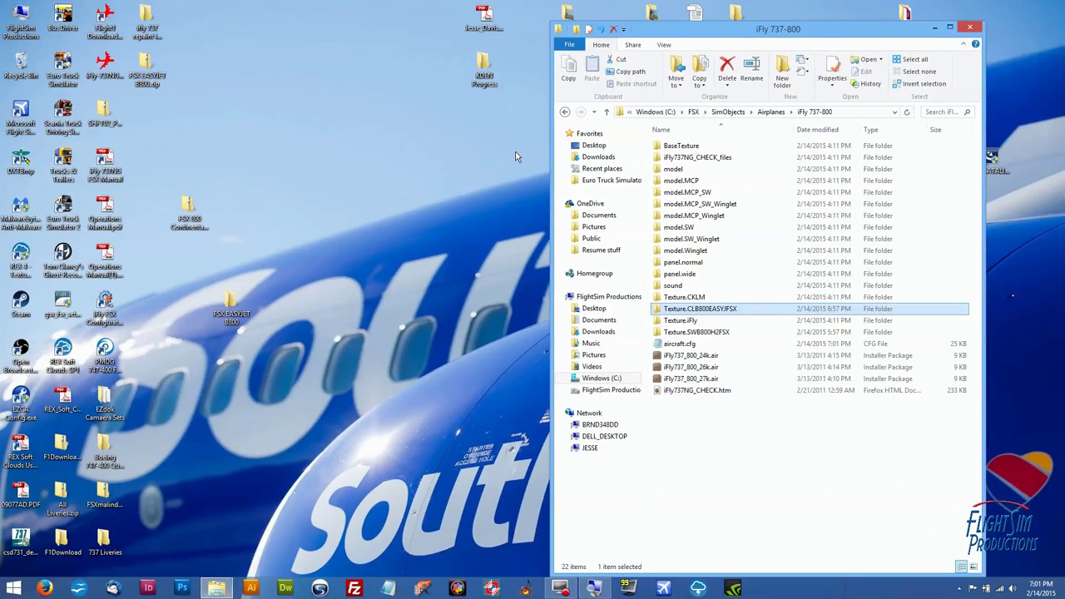
# Launch Flight Simulator X and choose the iFly Boeing 737-800 (Wide screen) in the Easyjet livery as the free flight aircraft.
pyautogui.click(665, 589)
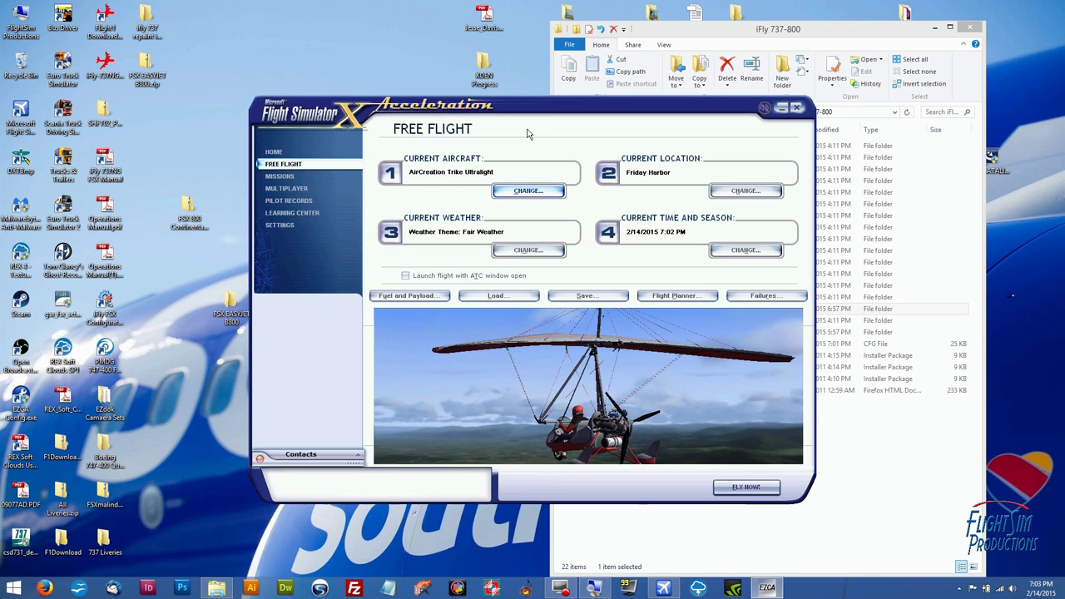
pyautogui.click(541, 193)
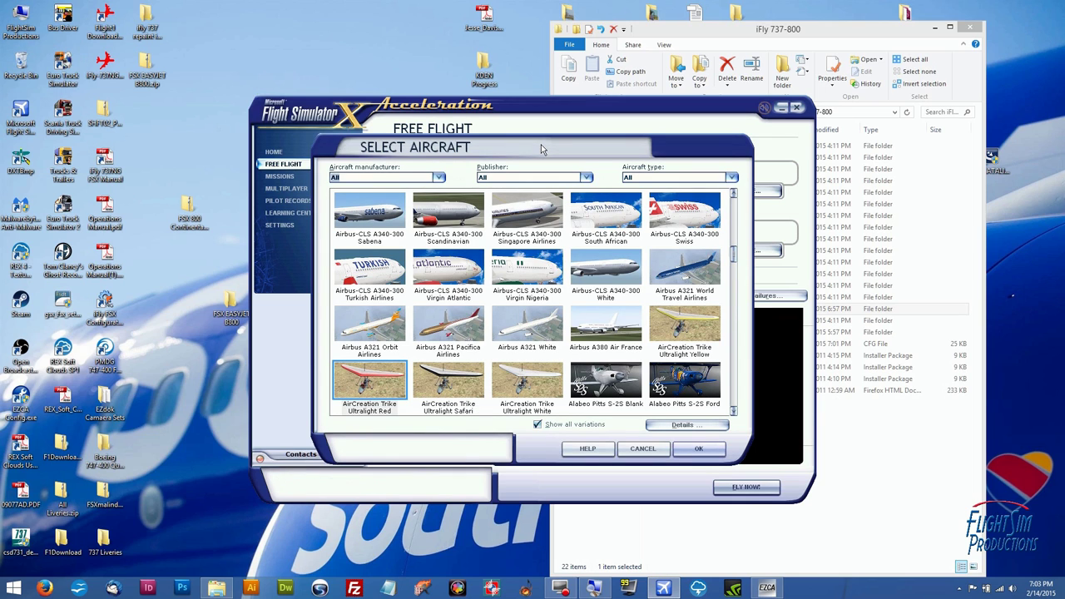
pyautogui.click(582, 273)
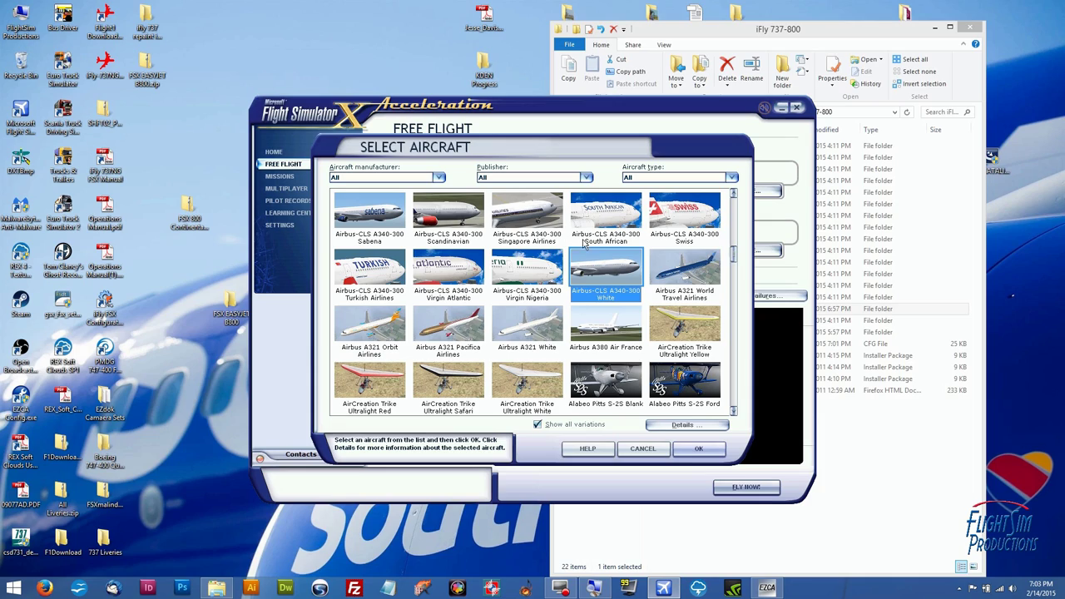
pyautogui.scroll(-10, 628, 283)
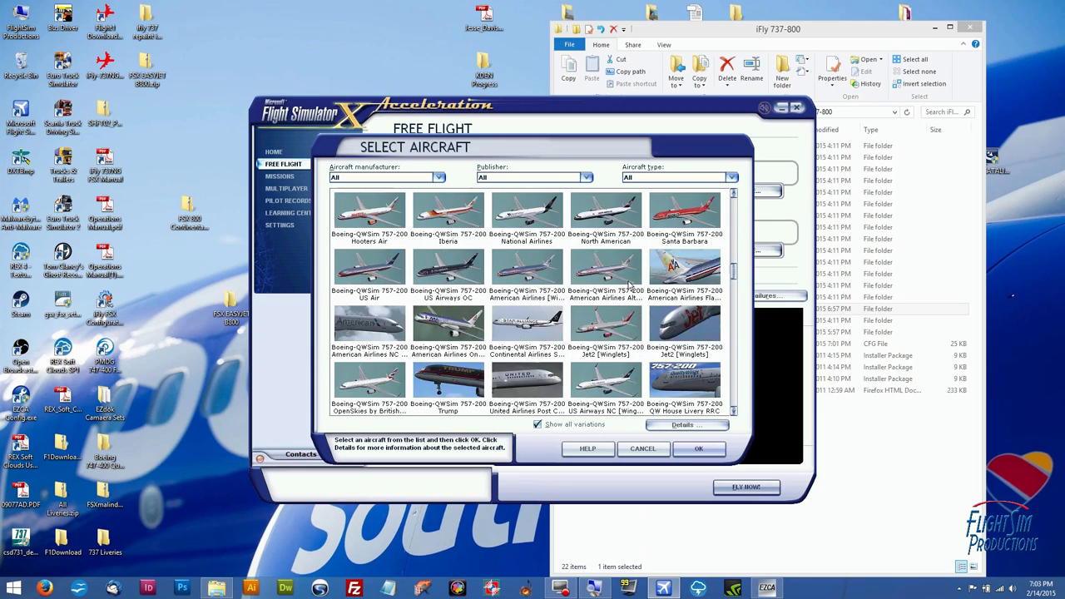
pyautogui.scroll(-8, 629, 286)
pyautogui.scroll(-12, 630, 285)
pyautogui.scroll(-12, 630, 285)
pyautogui.scroll(-12, 630, 286)
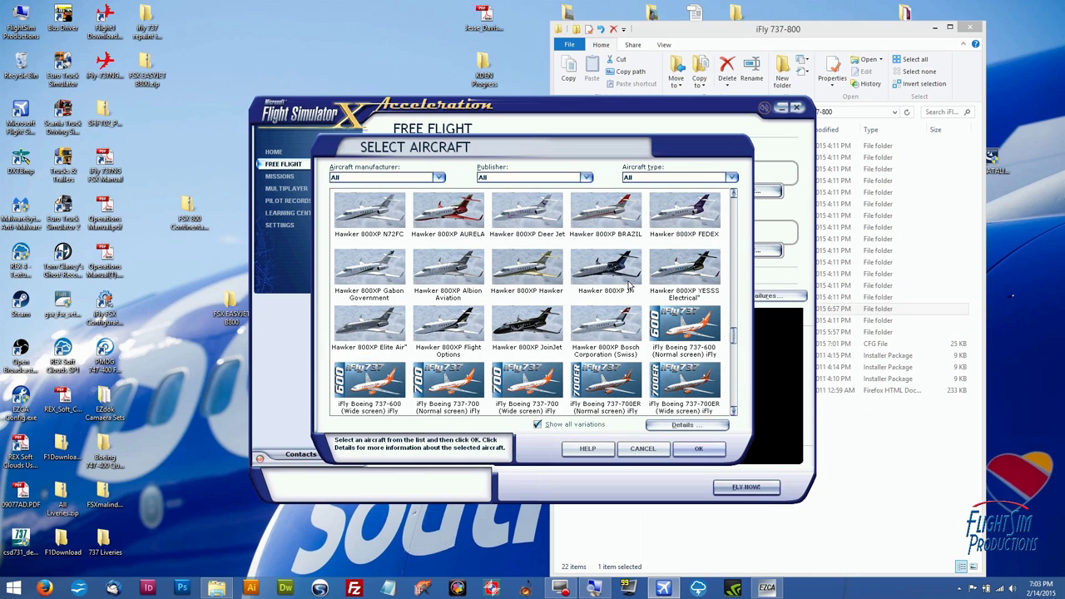
pyautogui.scroll(-1, 629, 285)
pyautogui.scroll(-1, 629, 286)
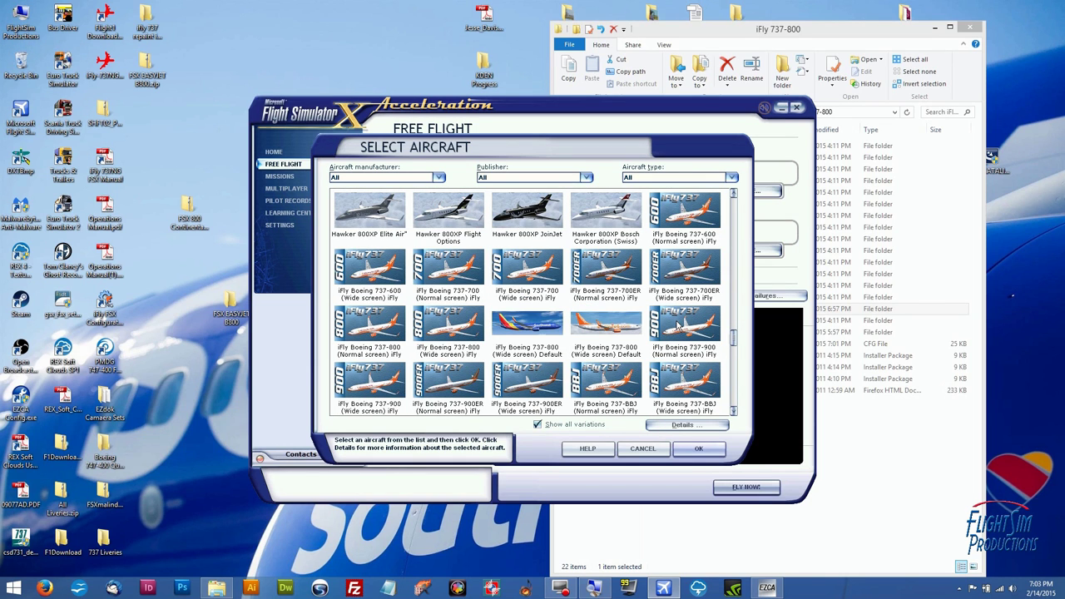
pyautogui.press('Escape')
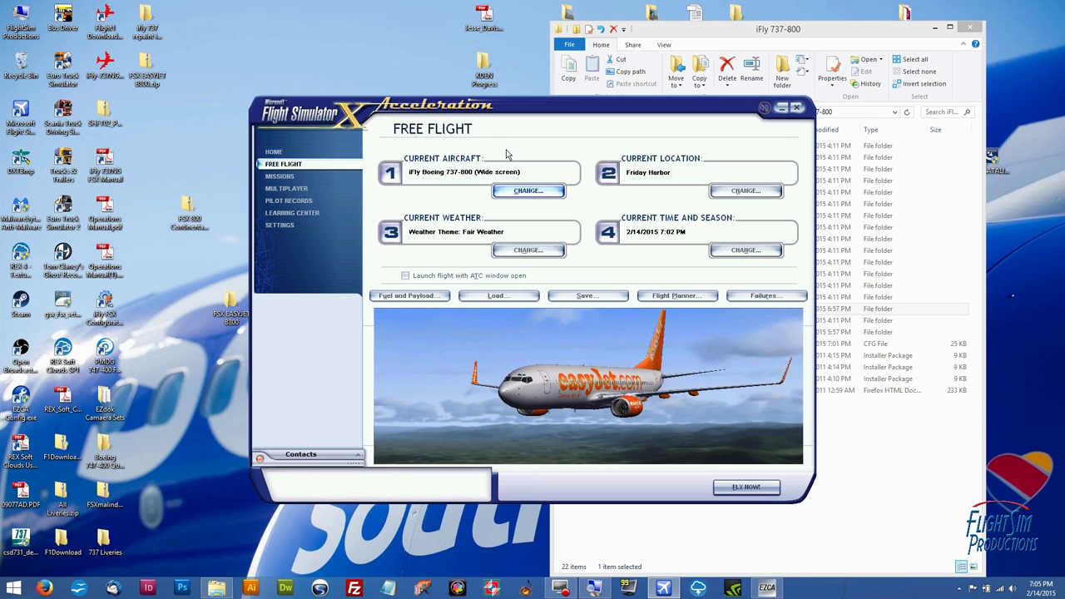
# Look up the departure airport by its ID and set Houston Helipad as the current location.
pyautogui.click(745, 191)
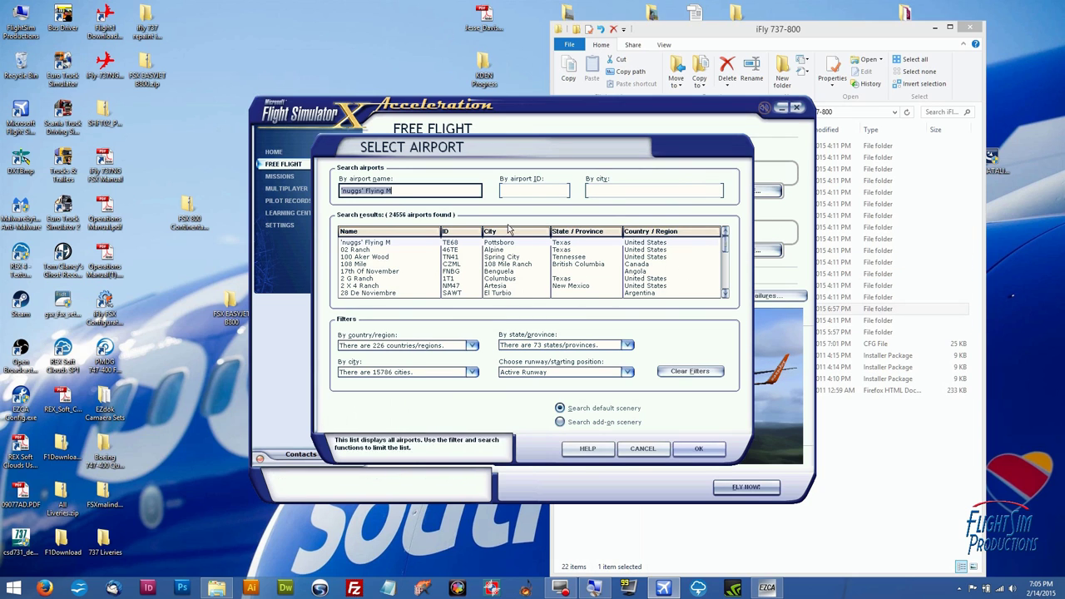
pyautogui.click(602, 190)
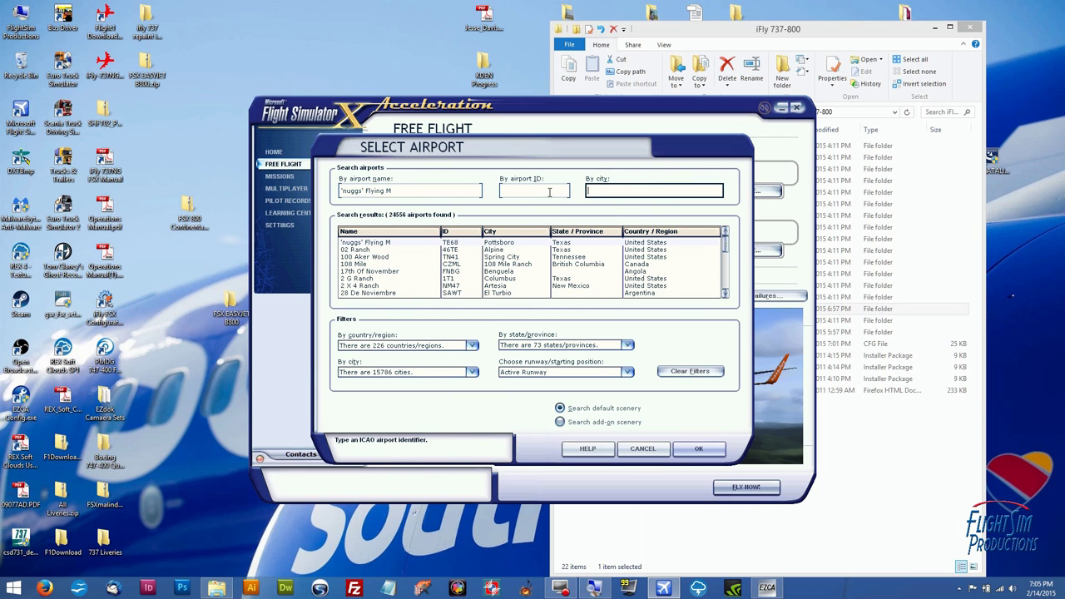
pyautogui.click(549, 192)
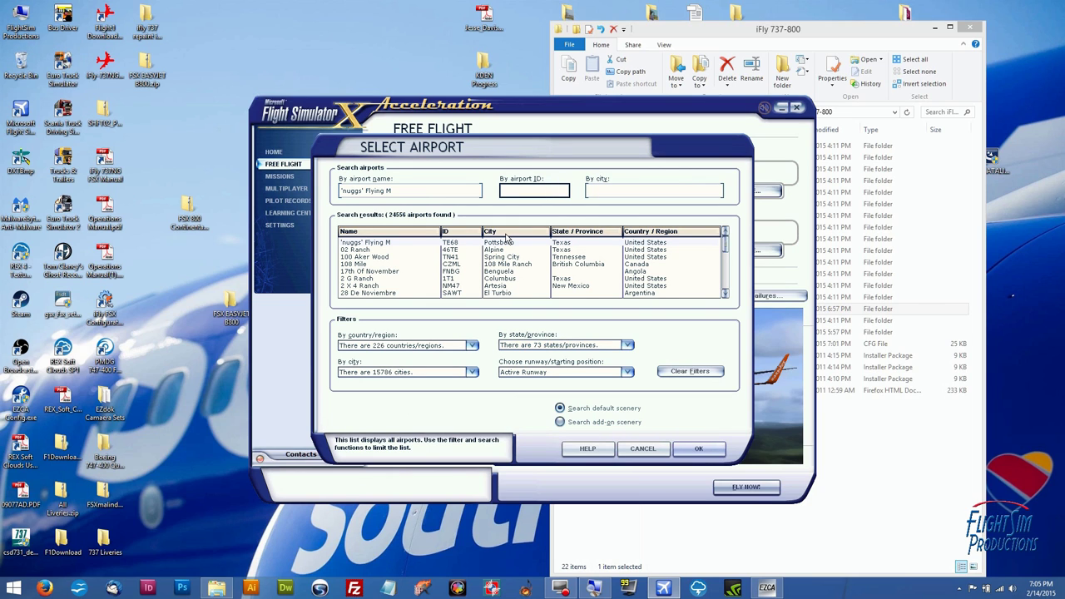
pyautogui.write('kiah')
pyautogui.press('Return')
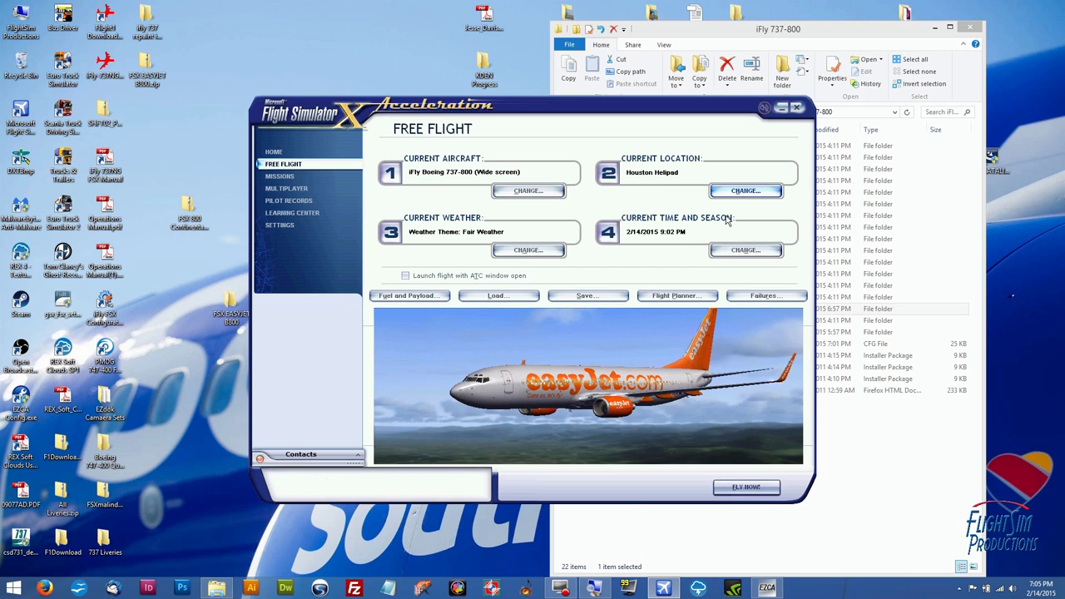
# Set the flight's time of day to Day and confirm the time and season settings.
pyautogui.click(730, 257)
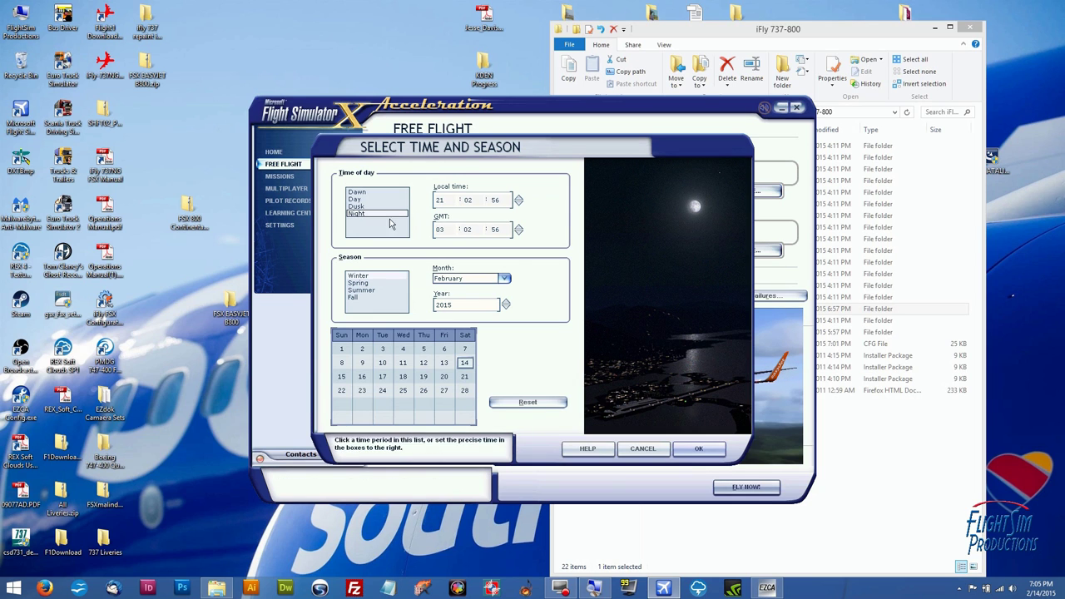
pyautogui.click(354, 199)
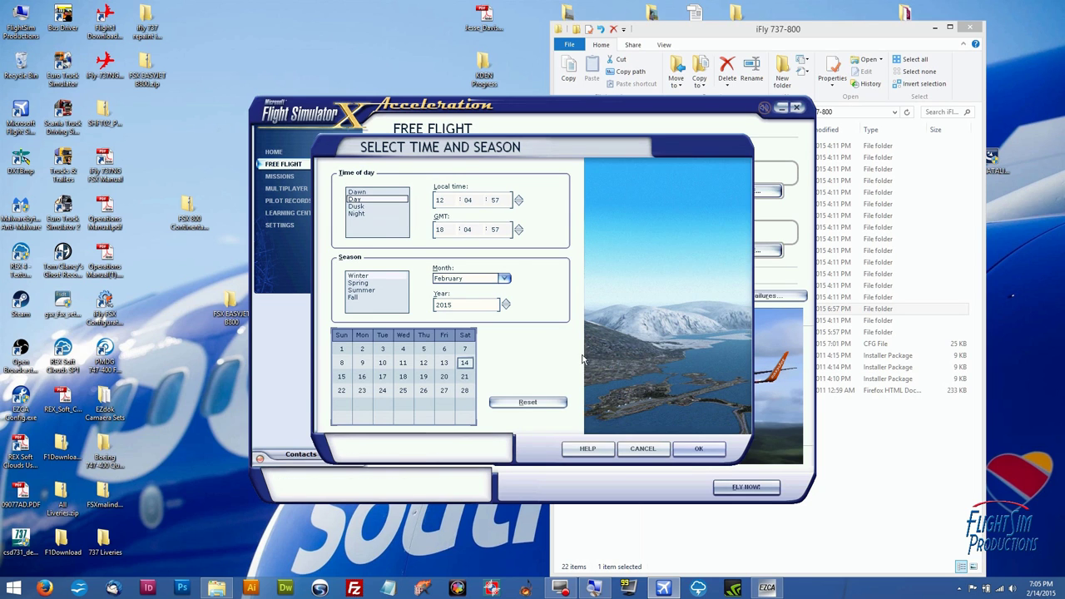
pyautogui.click(698, 449)
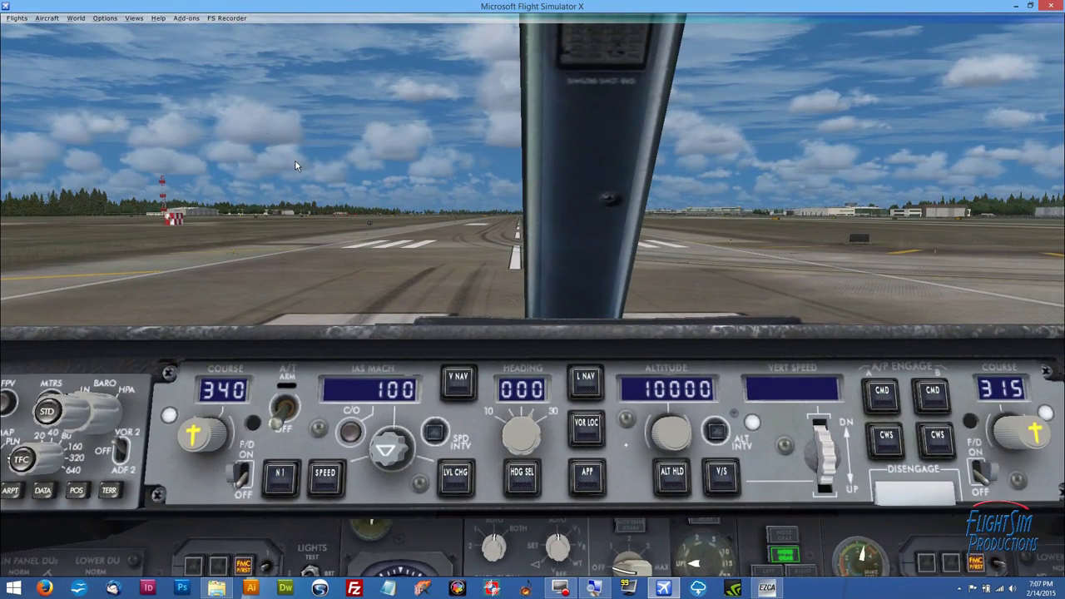
# Show the EZdok camera studio and switch to the Right wing aircraft camera to inspect the Easyjet livery from outside.
pyautogui.click(186, 17)
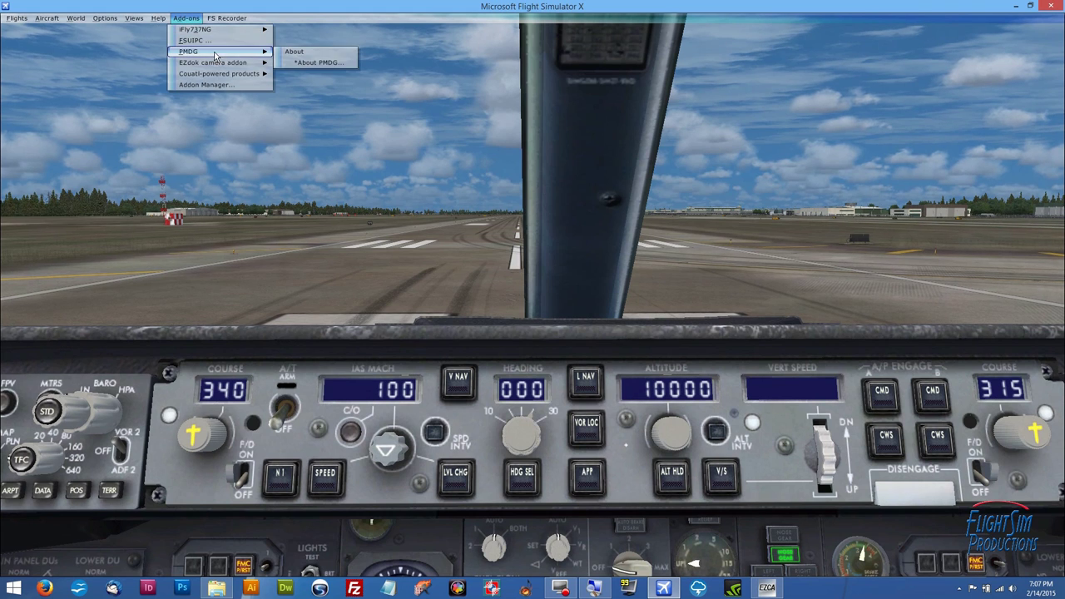
pyautogui.moveTo(228, 65)
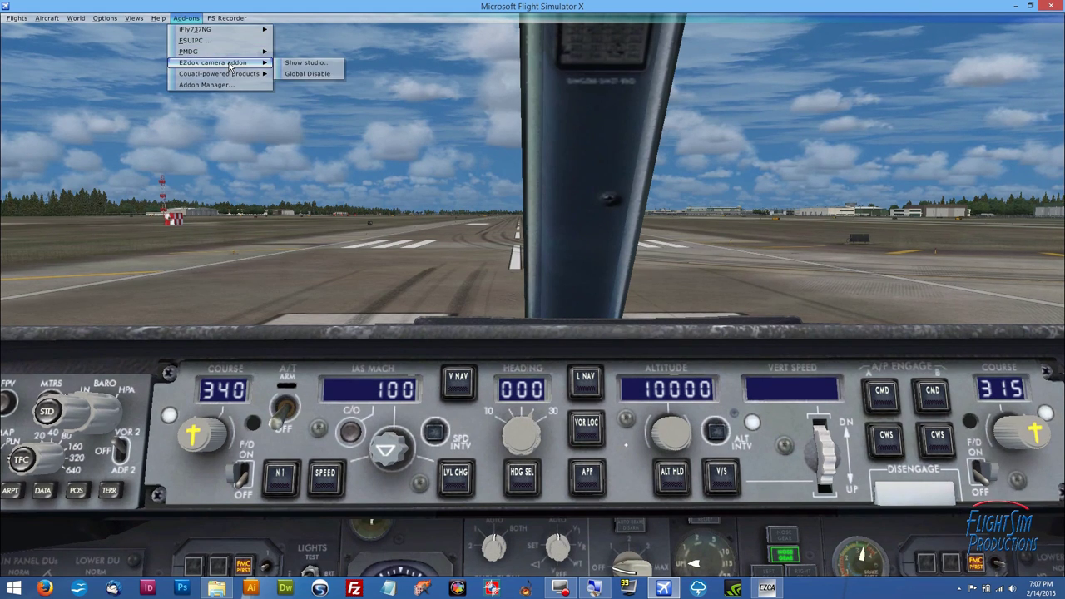
pyautogui.click(322, 64)
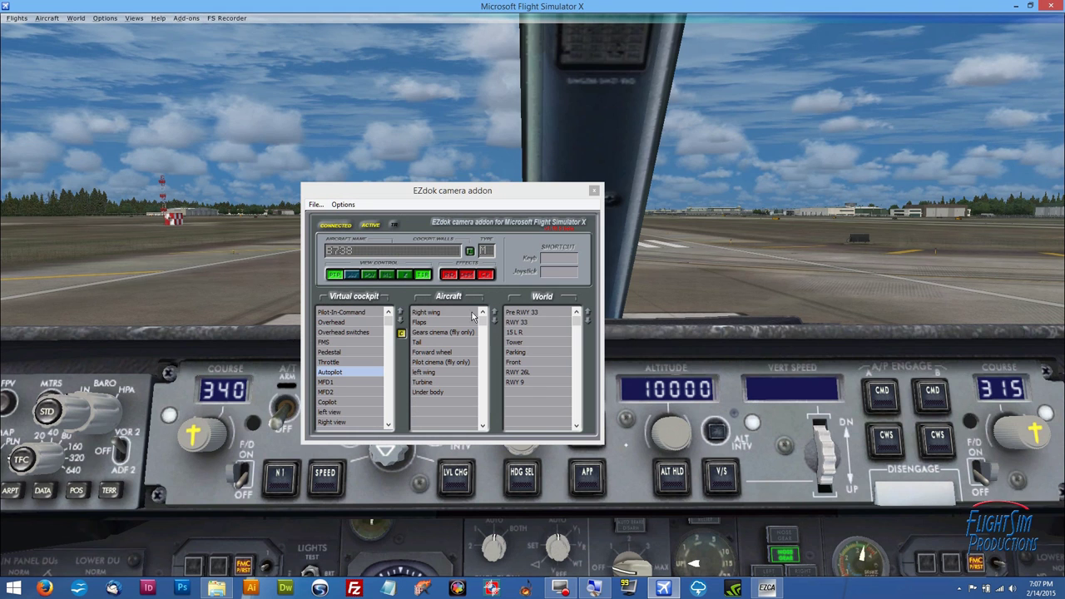
pyautogui.click(426, 312)
pyautogui.click(477, 139)
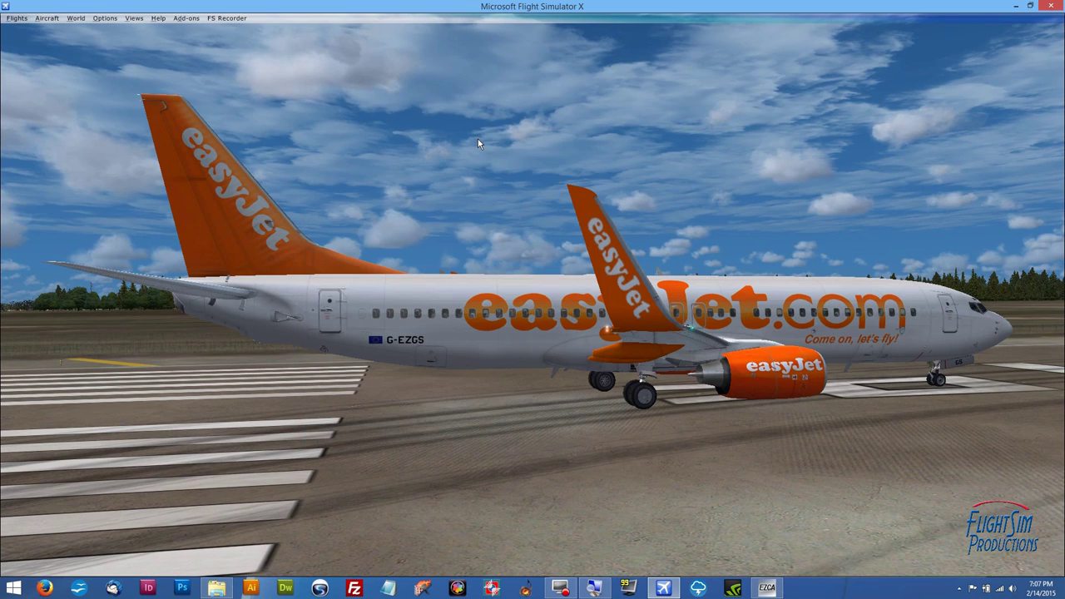